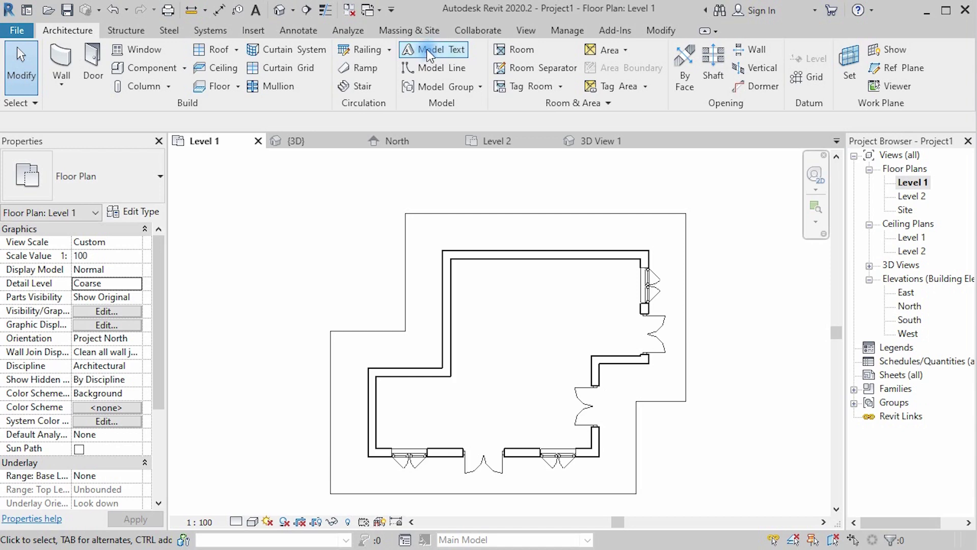
Create Model Text reading 'NMC TRAINER' ready for placement.
click(427, 51)
text(NMC TRAINER)
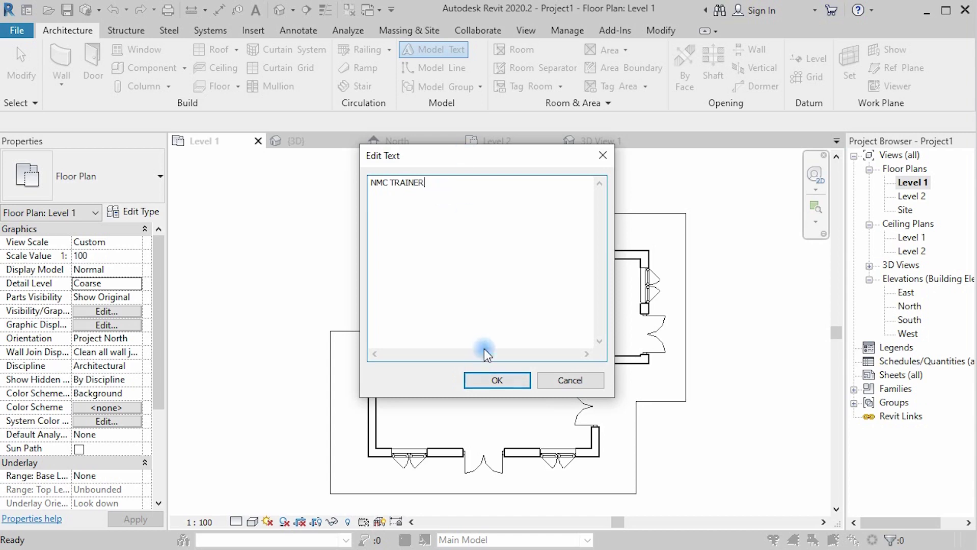
click(496, 381)
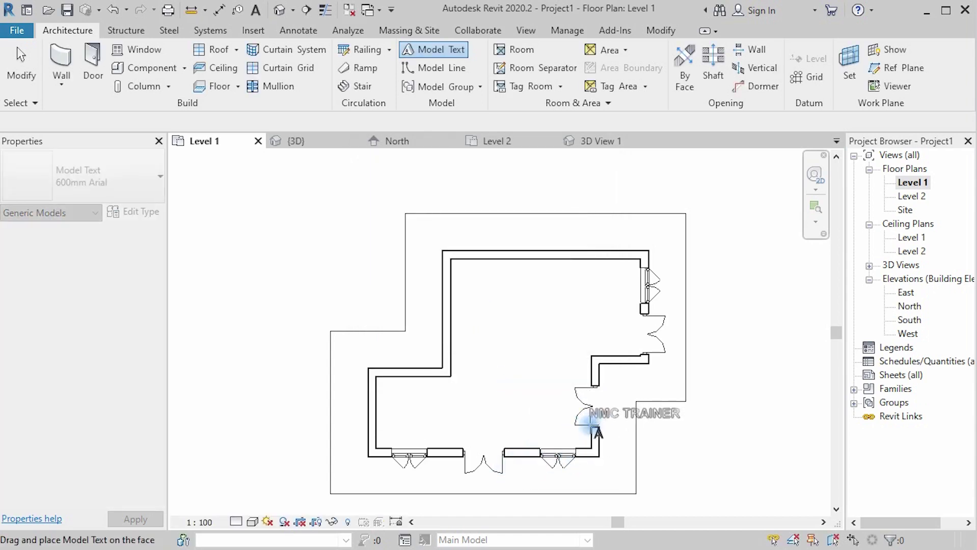
Switch to the 3D house view and cancel placing the NMC TRAINER text.
click(297, 141)
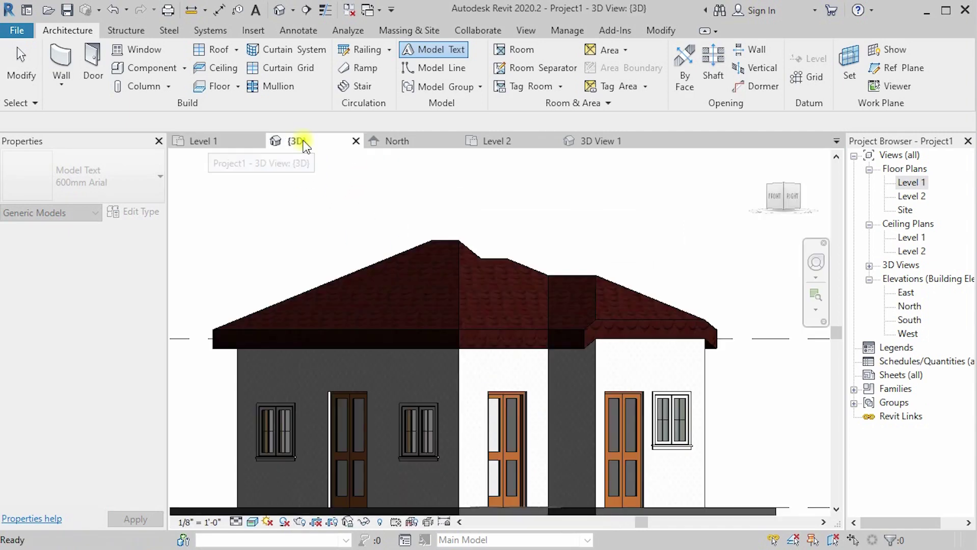
scroll(593, 362, up, 2)
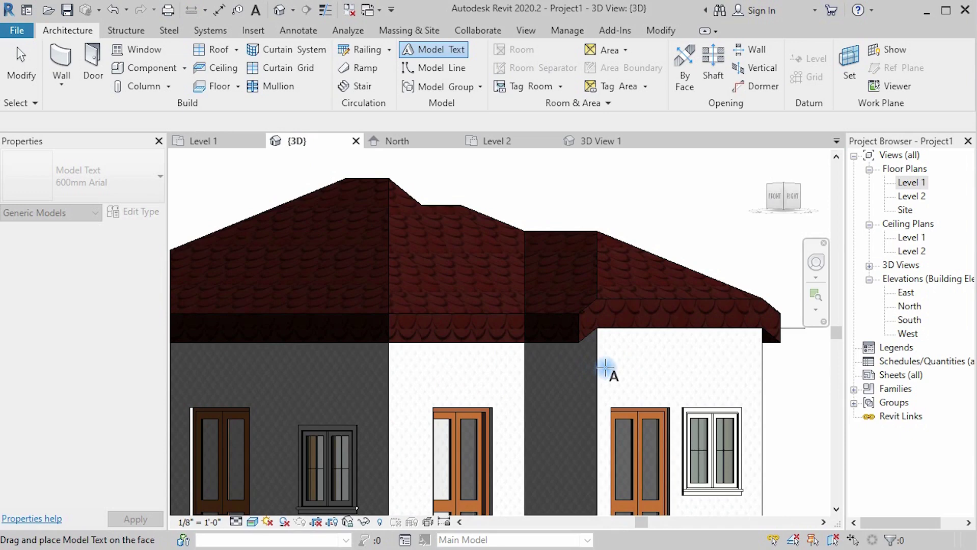
scroll(475, 383, down, 2)
scroll(591, 370, down, 1)
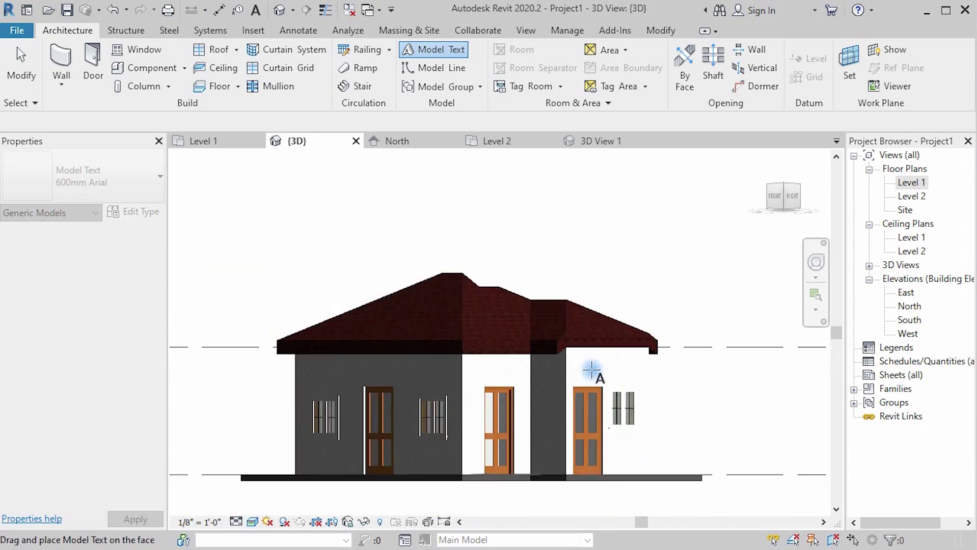
scroll(601, 374, up, 1)
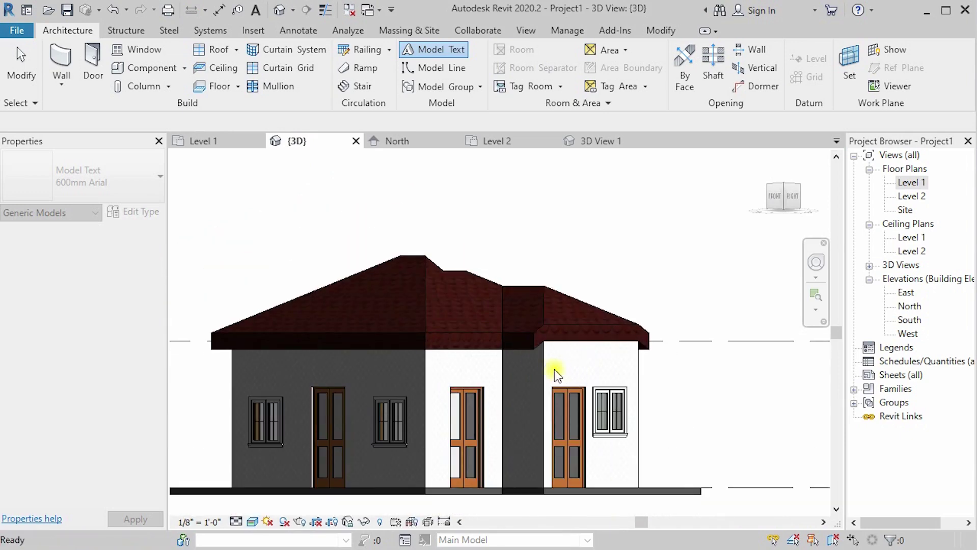
key(Escape)
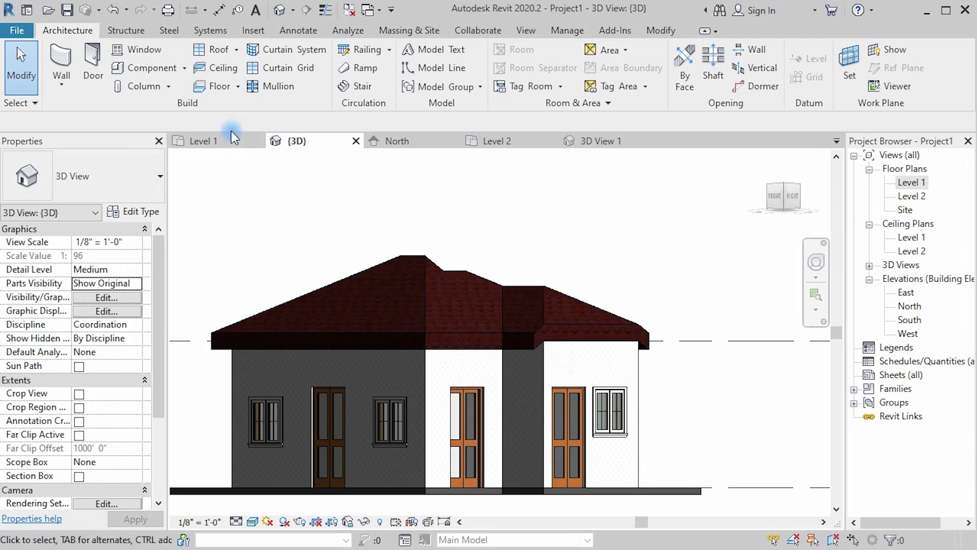
Check Level 1, then show the current work plane in the 3D house view.
click(216, 145)
click(486, 327)
scroll(514, 377, up, 2)
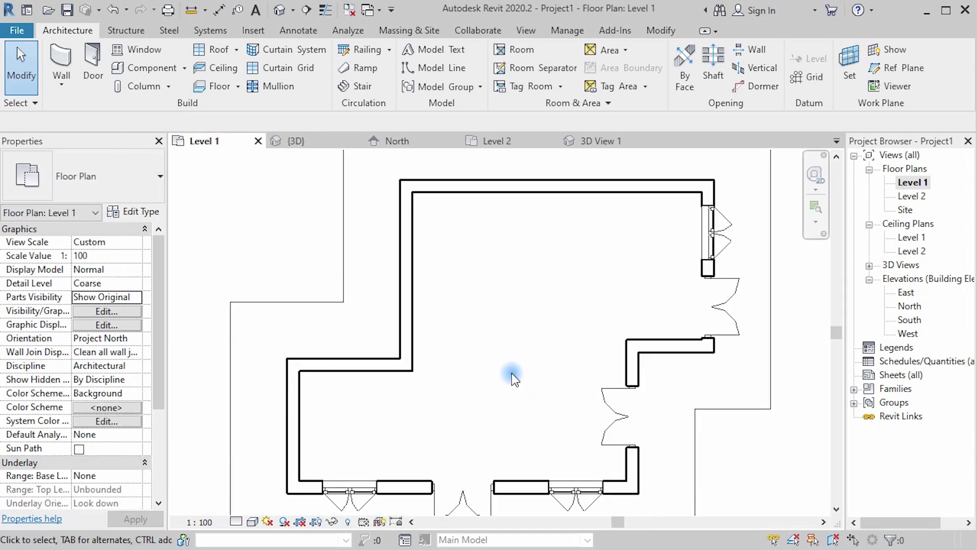
click(288, 145)
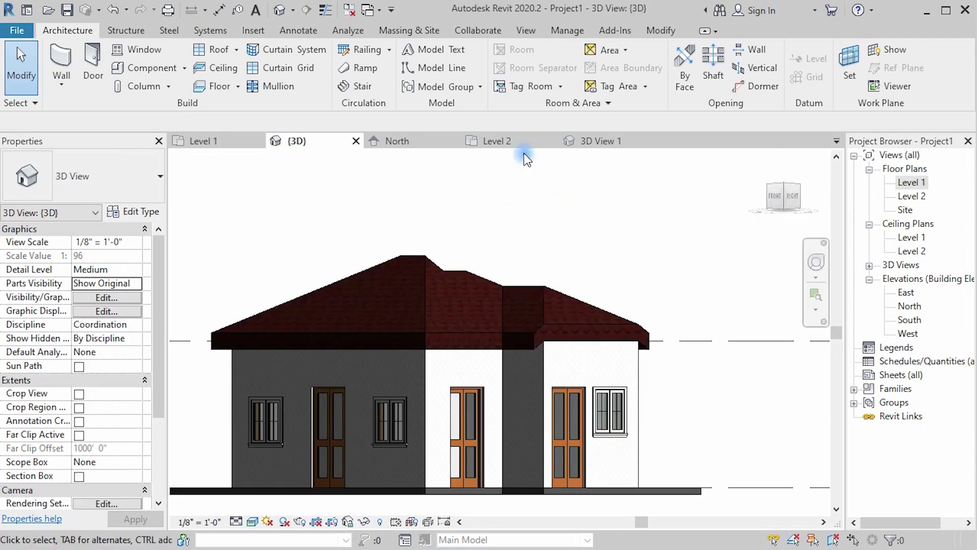
scroll(654, 331, up, 2)
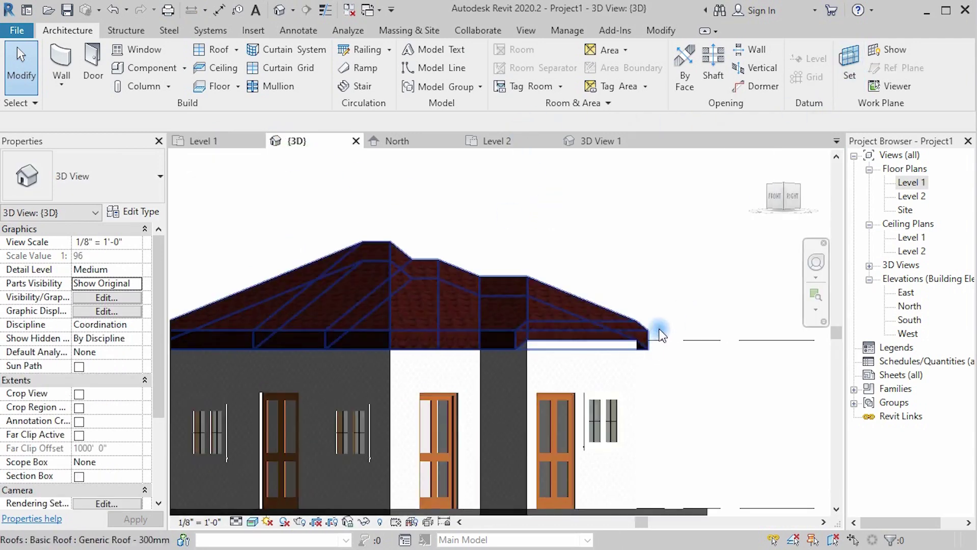
scroll(523, 336, down, 3)
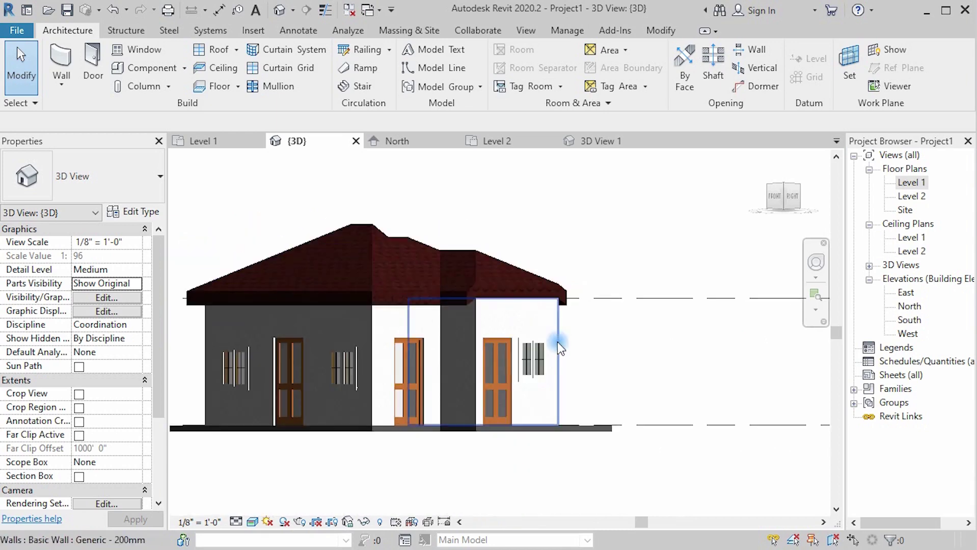
click(886, 51)
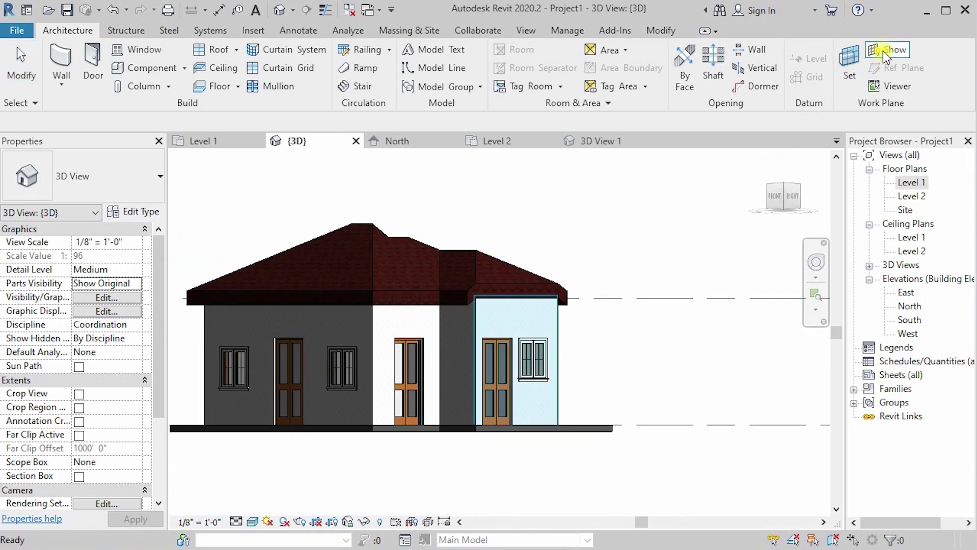
scroll(588, 420, down, 1)
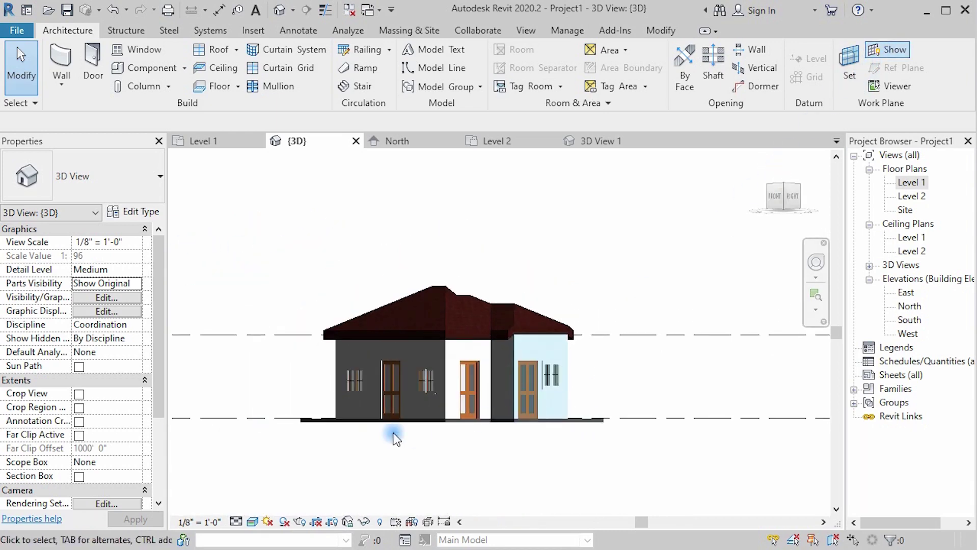
Show the Level 1 plan with its work-plane grid and zoom to find the text.
click(245, 141)
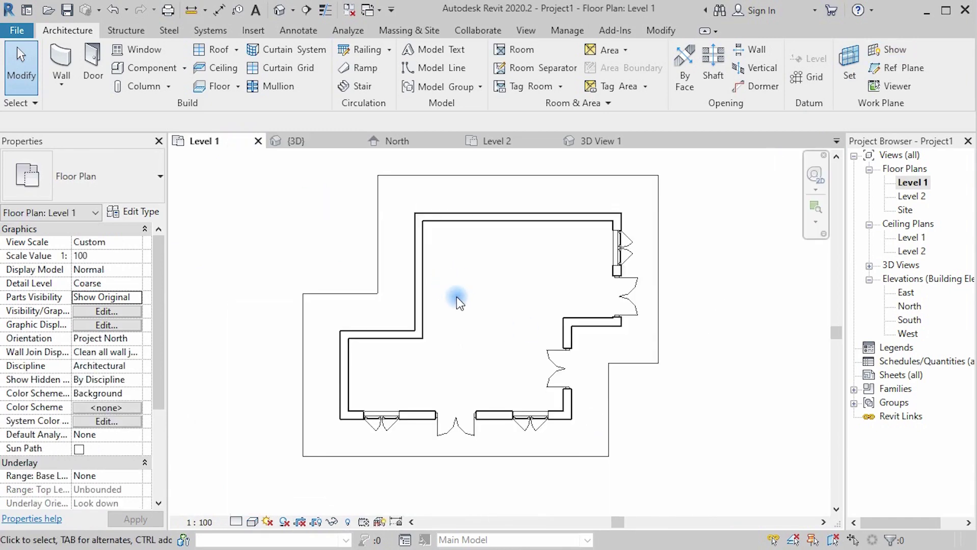
click(886, 51)
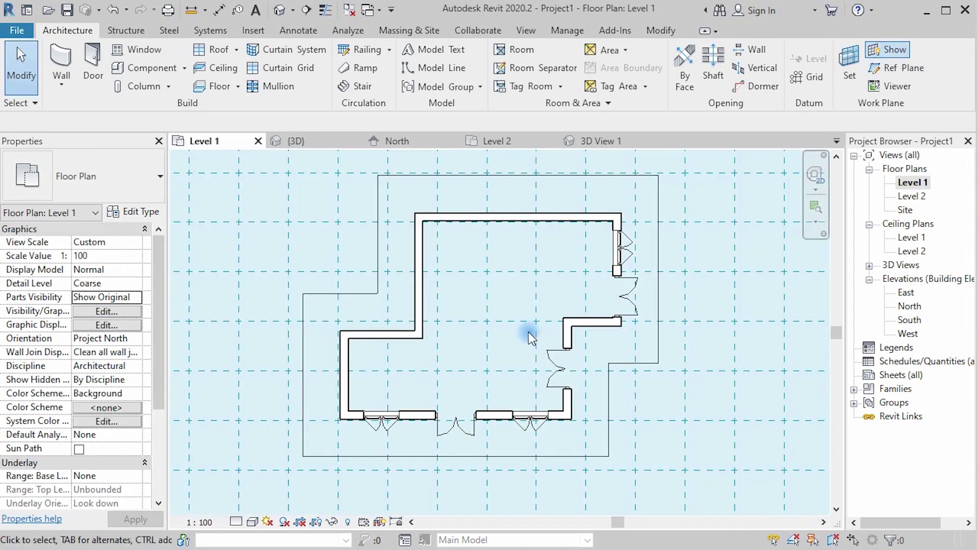
scroll(506, 387, down, 2)
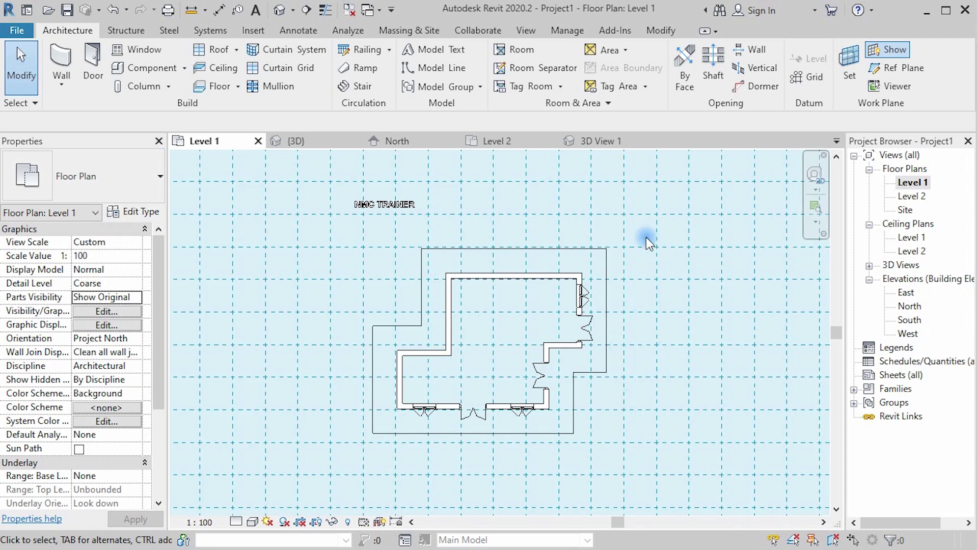
scroll(358, 214, up, 2)
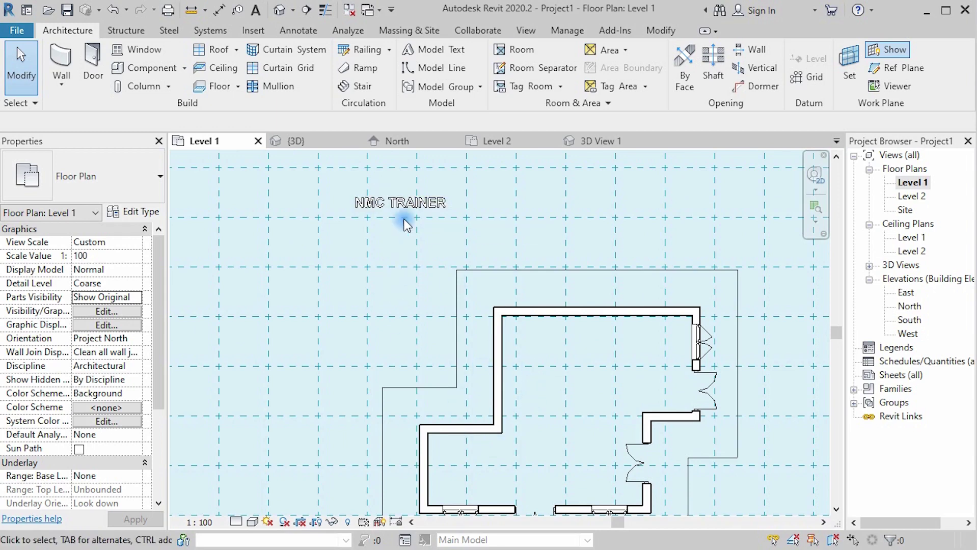
scroll(392, 204, down, 2)
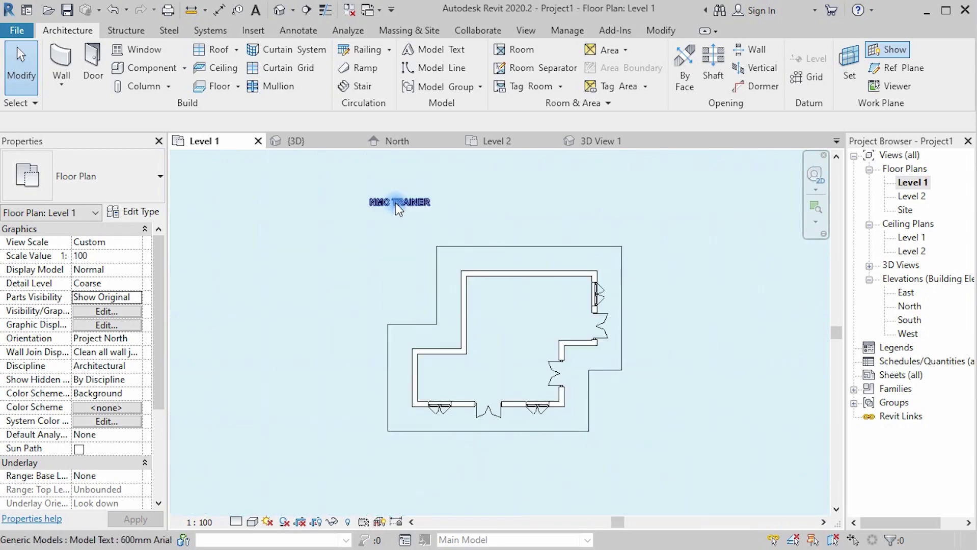
Delete the stray NMC TRAINER model text from the Level 1 plan.
click(397, 204)
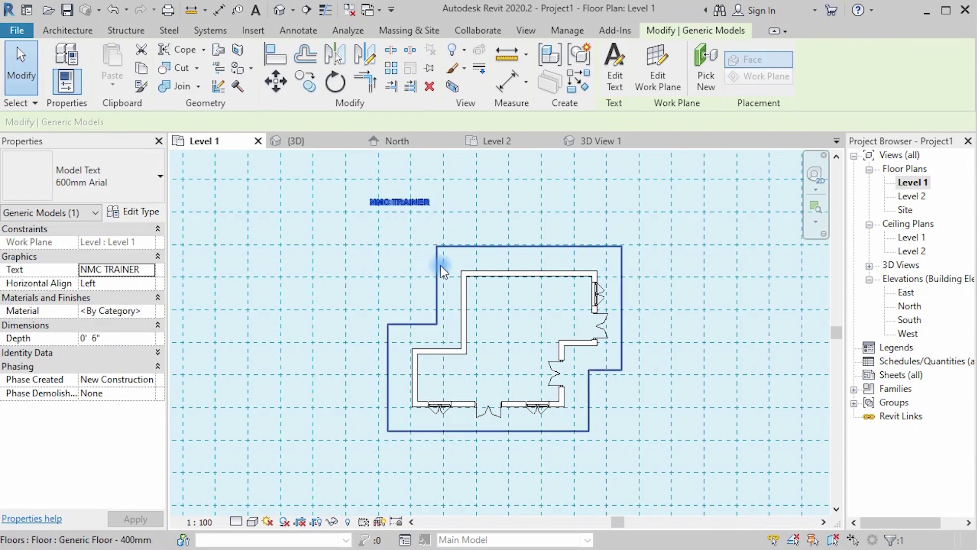
key(Delete)
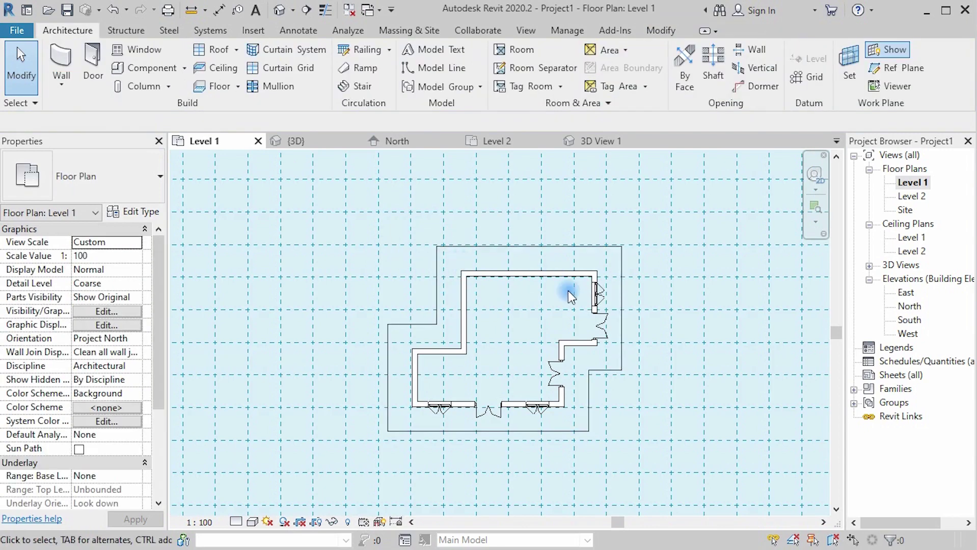
click(863, 97)
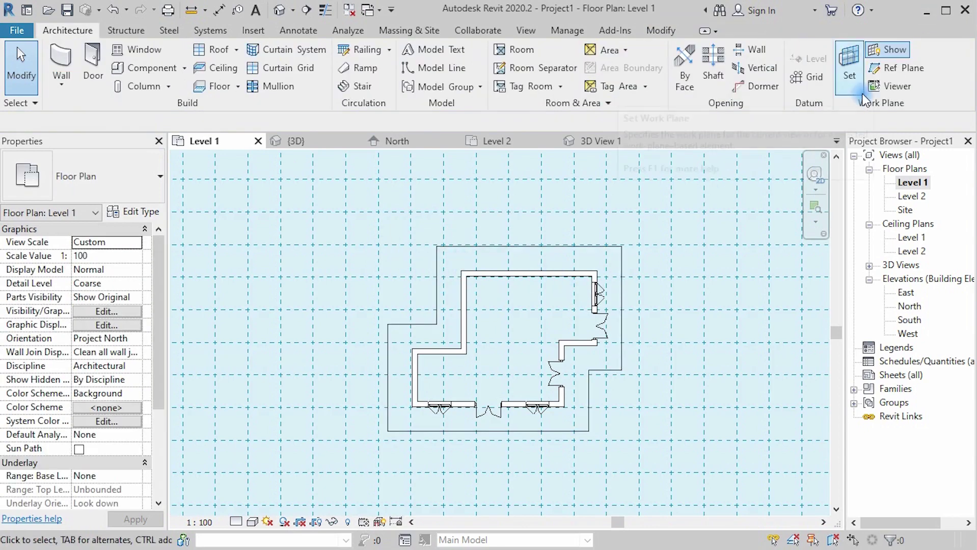
click(864, 96)
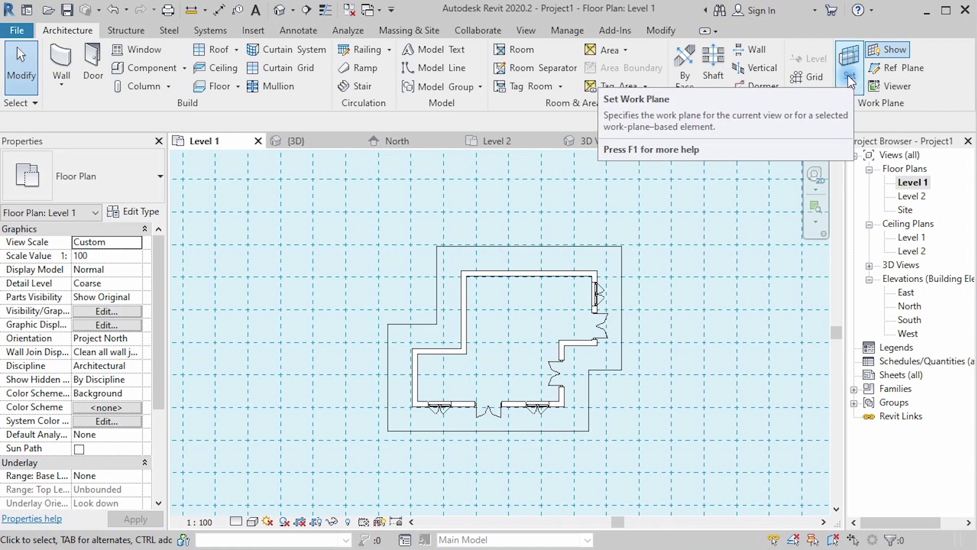
In 3D, set the front wall as the work plane and start model text 'NMC TRINER'.
click(296, 141)
scroll(532, 351, up, 1)
scroll(532, 352, up, 2)
scroll(532, 351, up, 2)
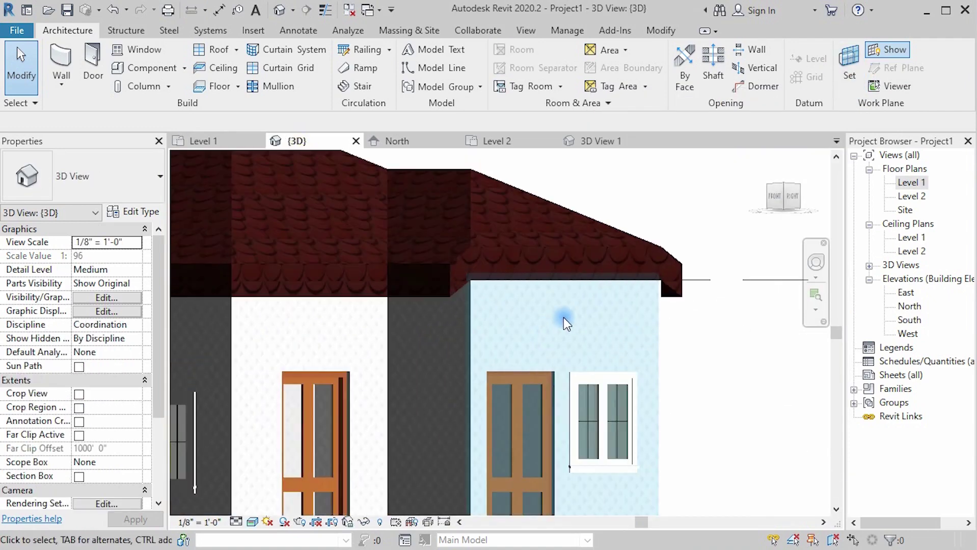
click(501, 332)
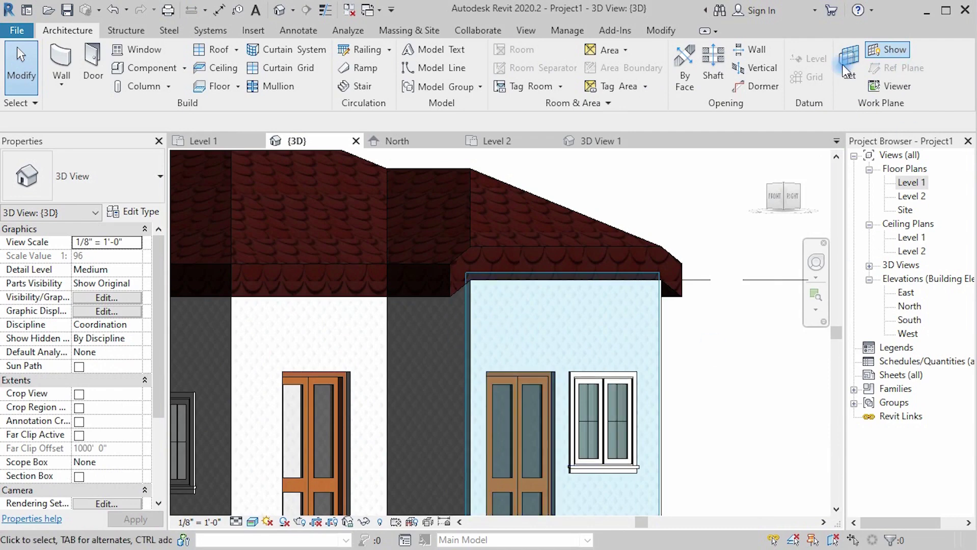
click(849, 76)
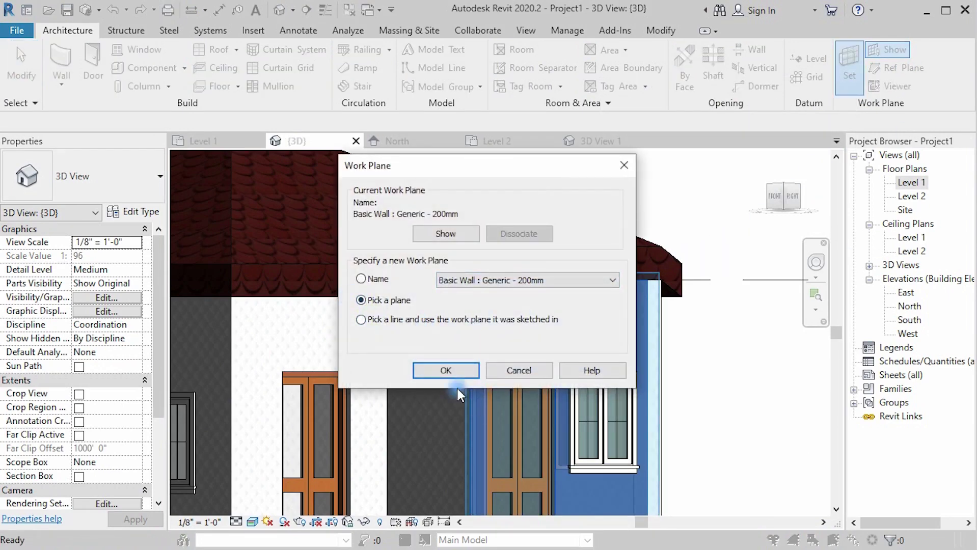
click(447, 370)
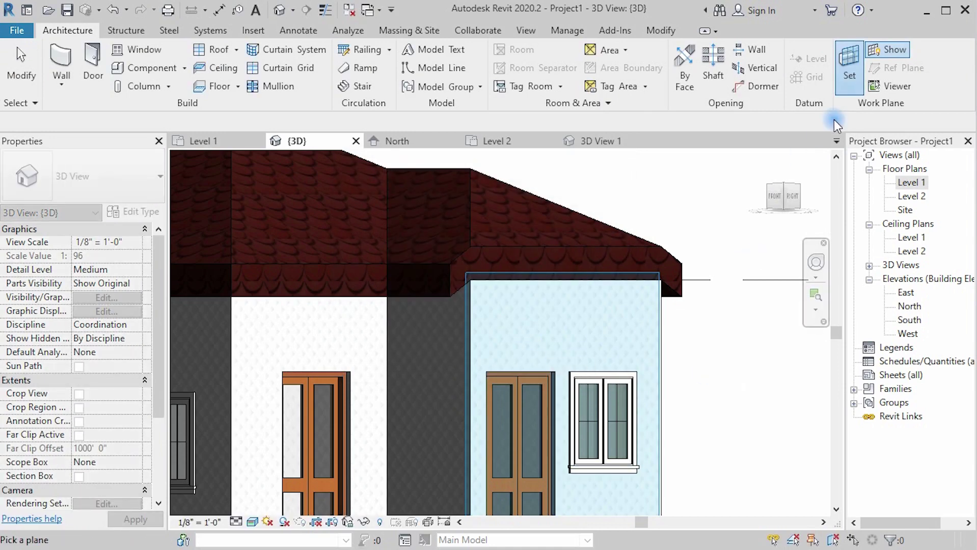
click(436, 51)
text(NMC TRINER)
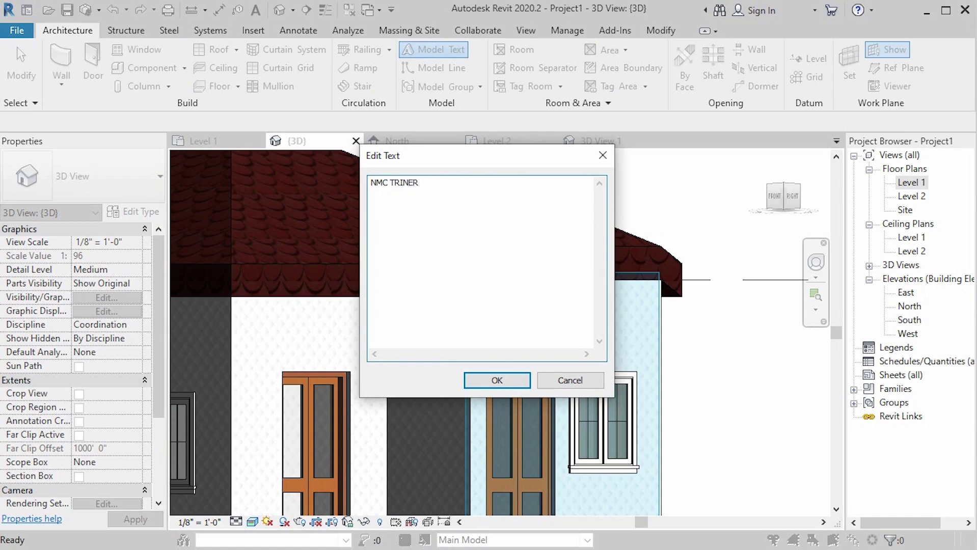
Place the 'NMC TRINER' model text on the front wall above the door and window.
click(497, 380)
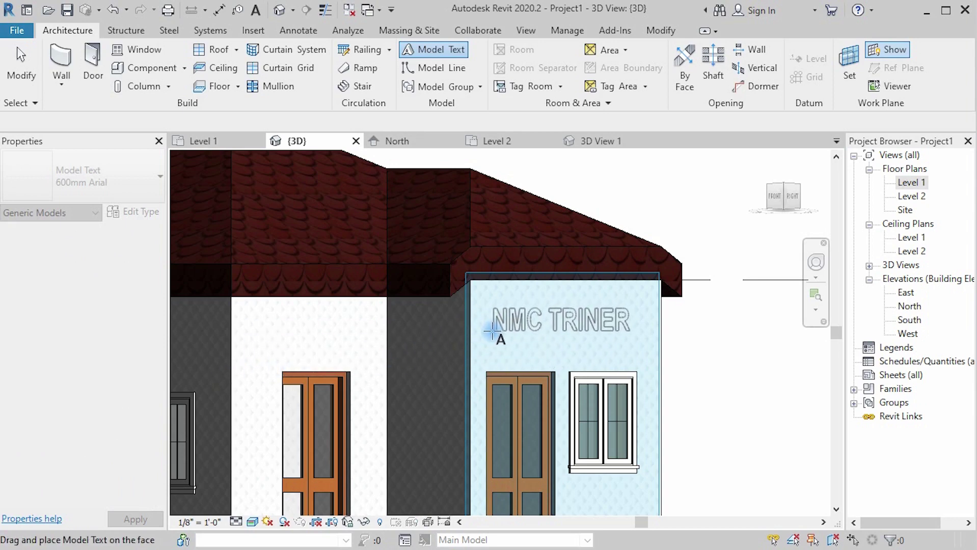
scroll(494, 351, down, 2)
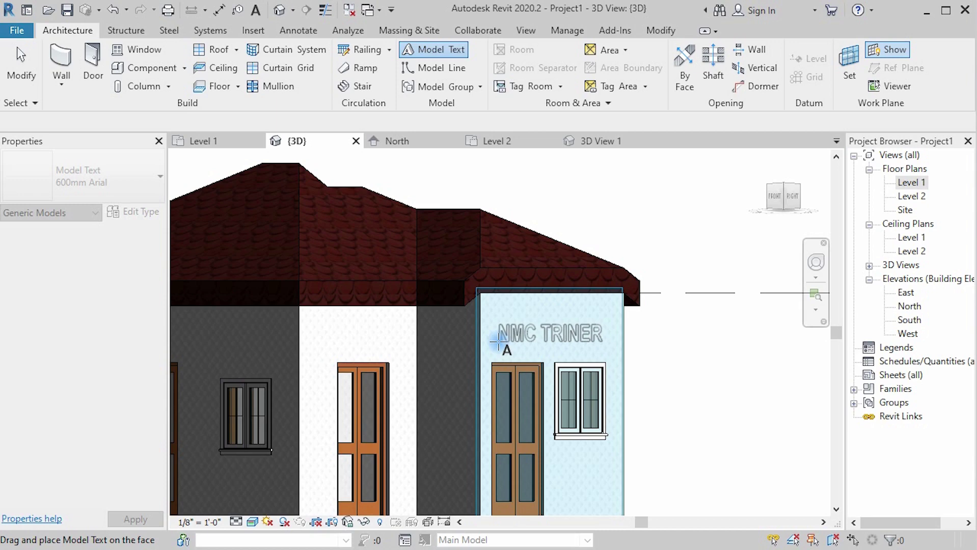
click(496, 342)
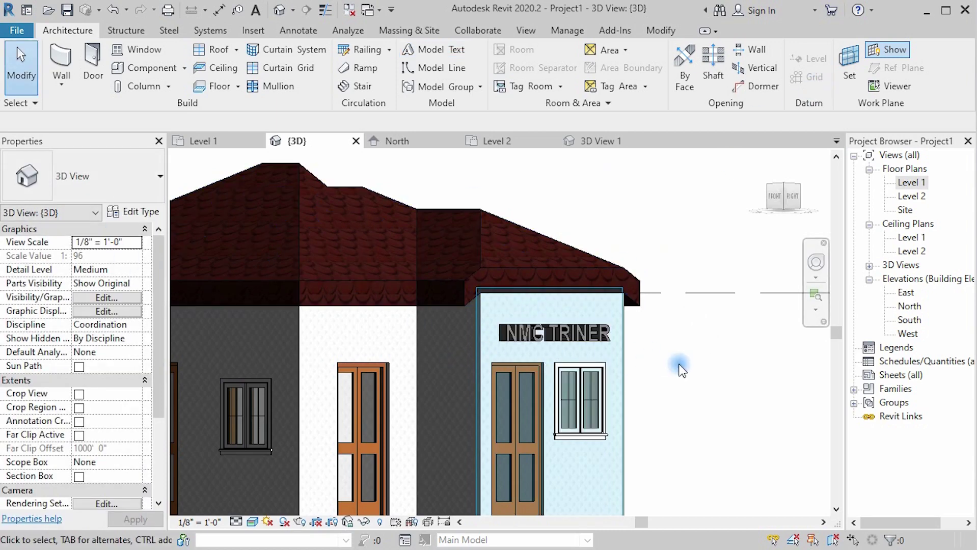
Select the placed NMC TRINER text to show its 600mm Arial, 6-inch-deep properties.
click(573, 346)
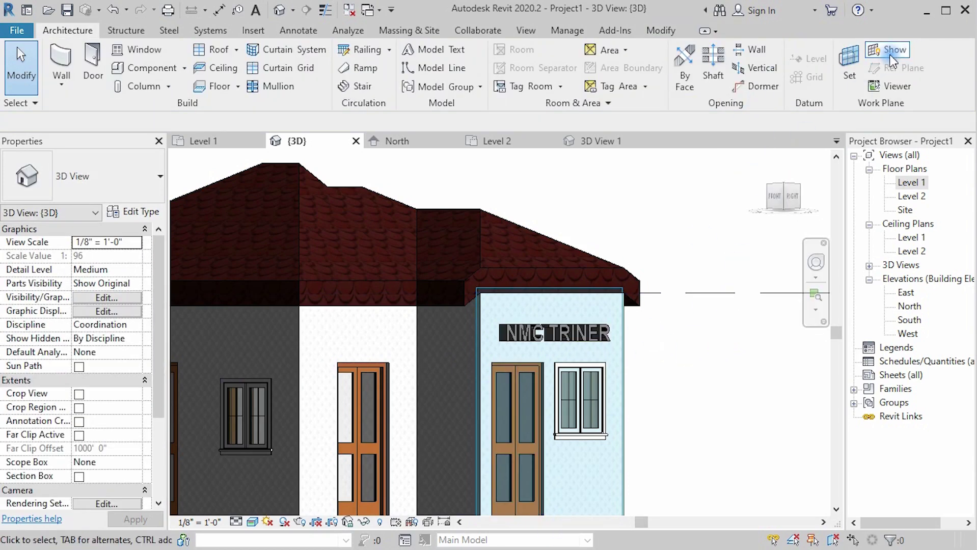
click(560, 333)
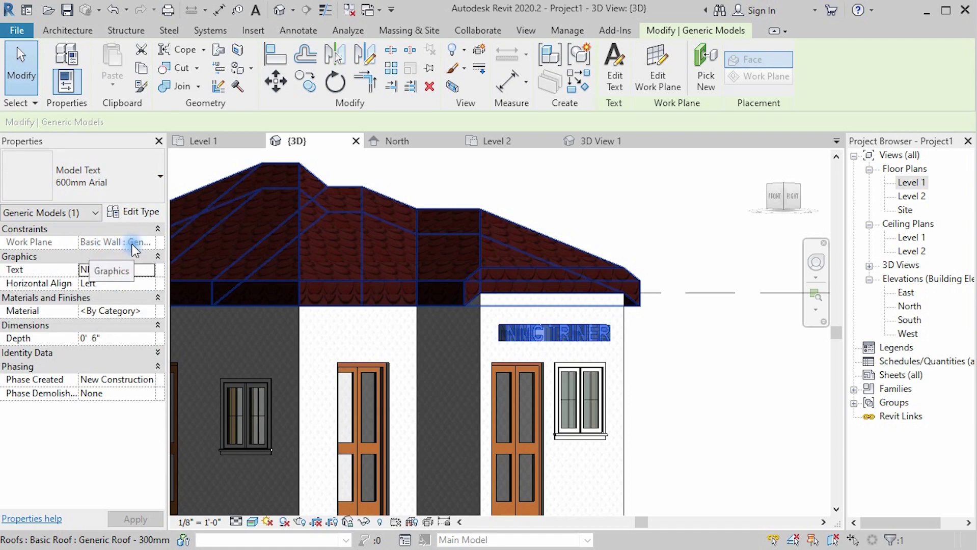
Set the NMC TRINER text's Horizontal Align to Center.
click(110, 286)
click(148, 284)
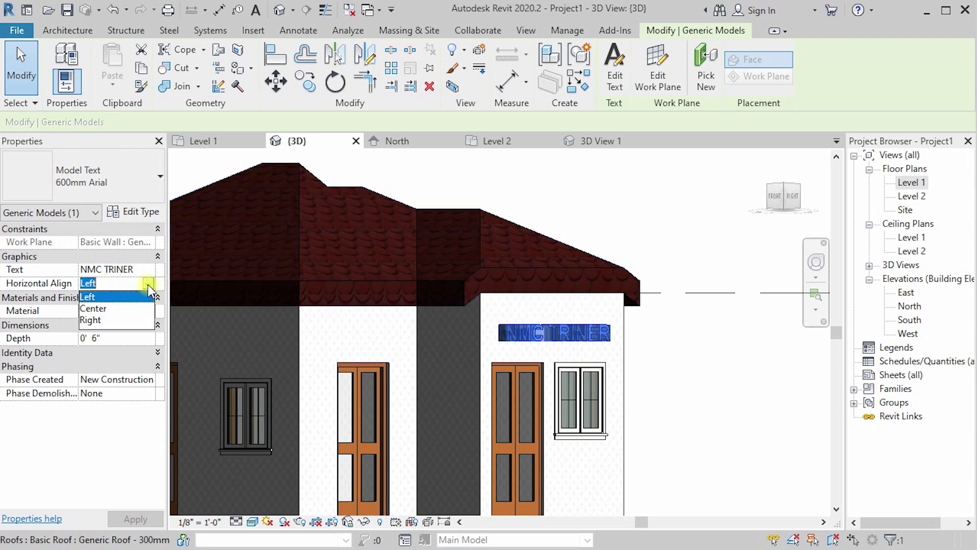
click(102, 310)
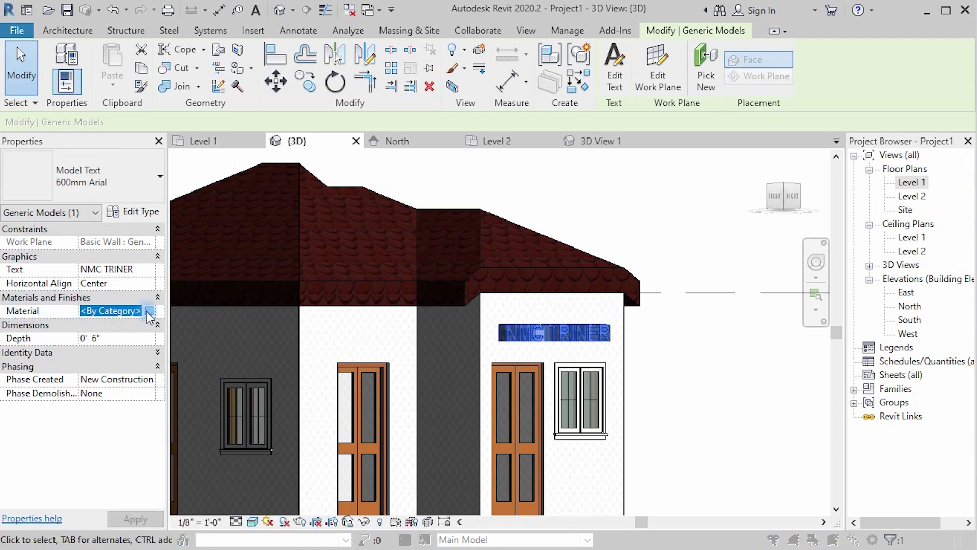
Assign the Damp-proofing material to the model text.
click(107, 316)
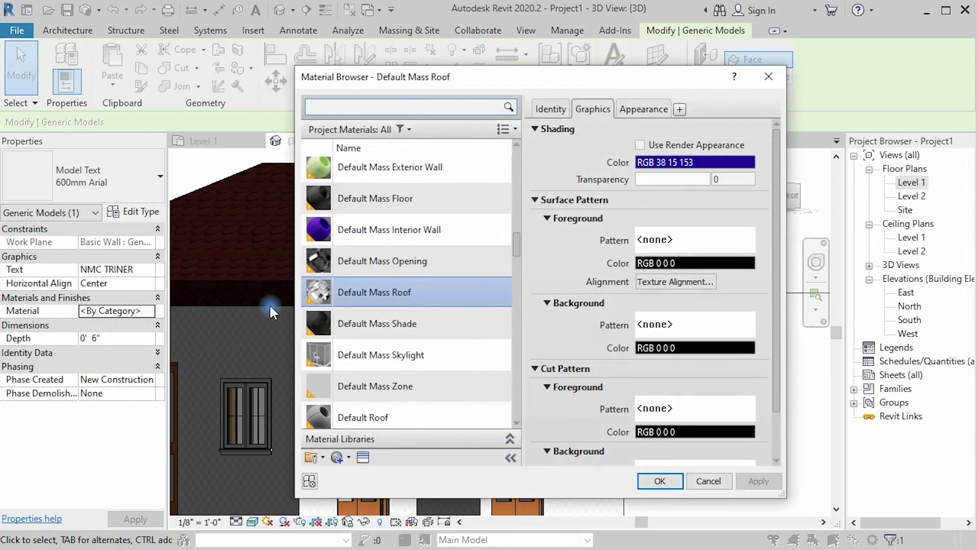
click(351, 231)
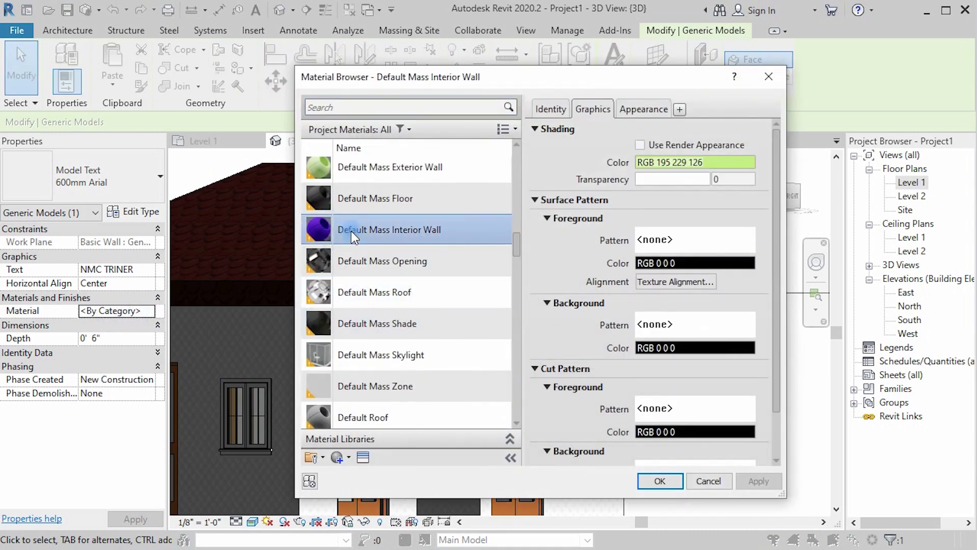
scroll(364, 234, up, 2)
scroll(367, 235, up, 4)
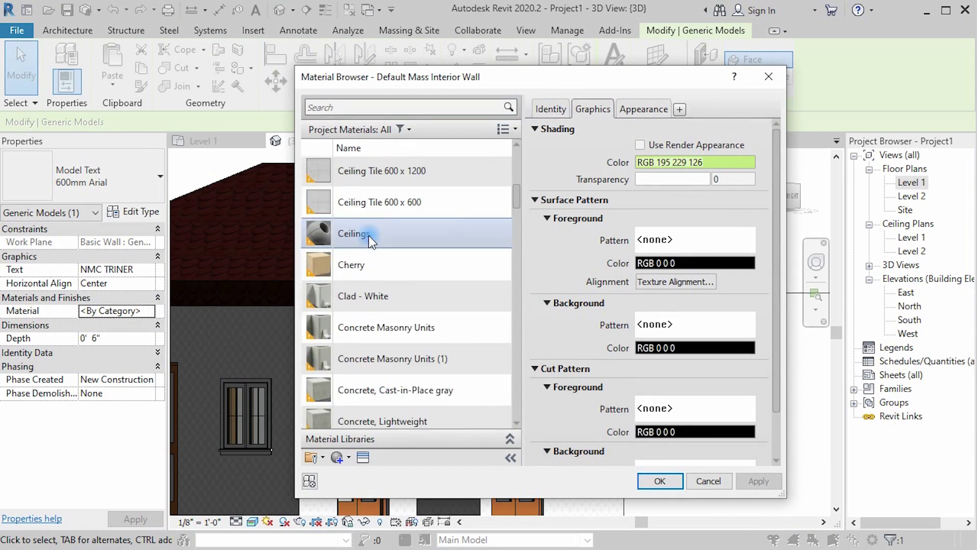
scroll(369, 236, up, 3)
scroll(412, 281, down, 3)
scroll(415, 292, down, 4)
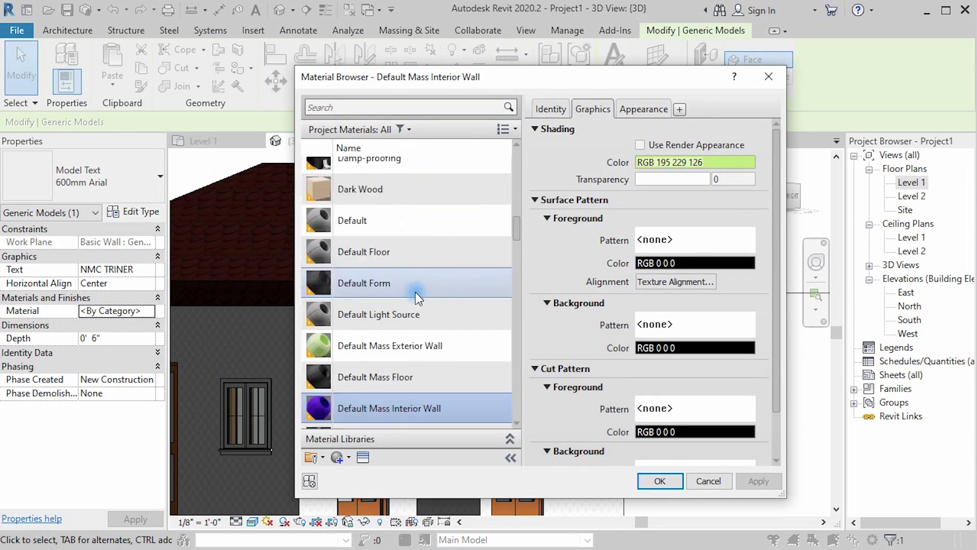
scroll(414, 316, down, 3)
scroll(413, 317, down, 1)
scroll(413, 317, up, 4)
scroll(397, 290, up, 3)
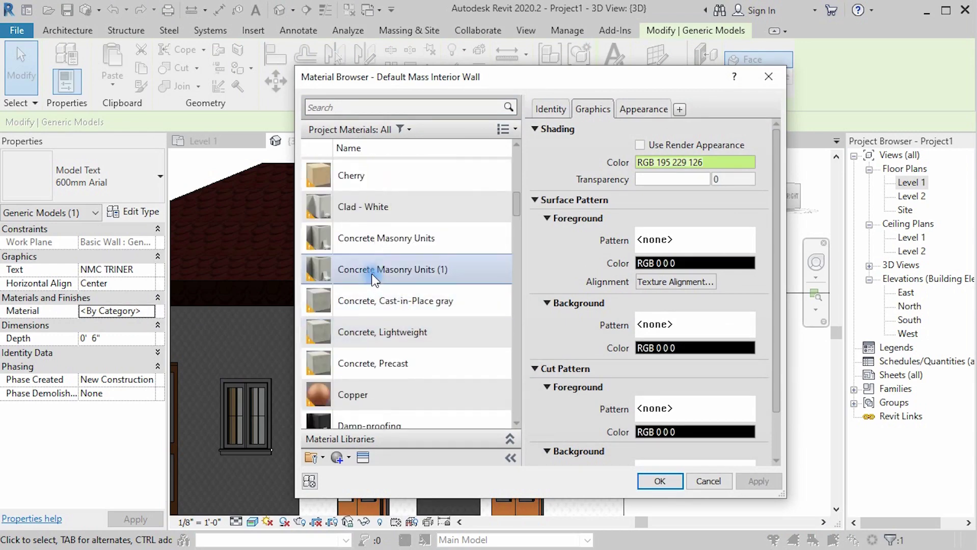
scroll(377, 259, up, 3)
scroll(384, 295, up, 3)
scroll(384, 294, down, 5)
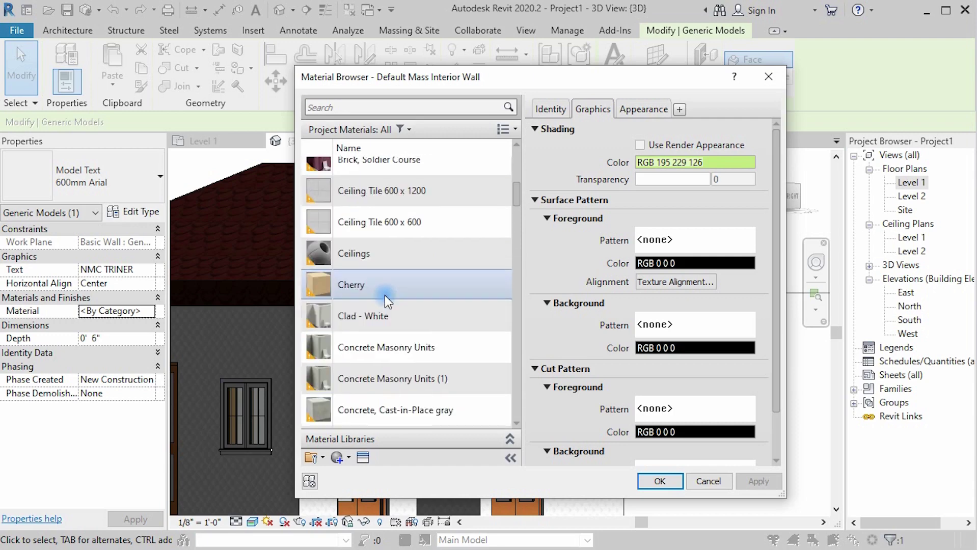
scroll(384, 294, down, 3)
scroll(375, 325, down, 3)
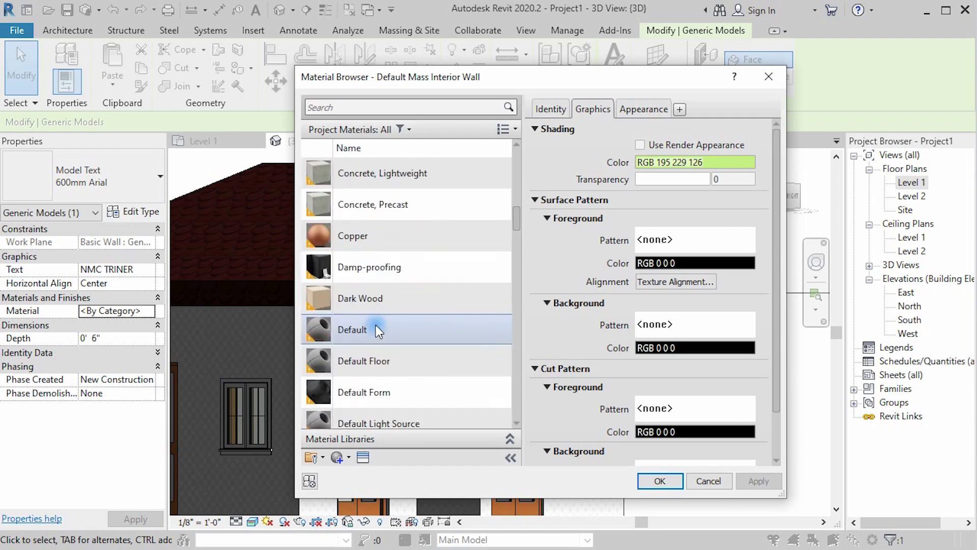
click(363, 268)
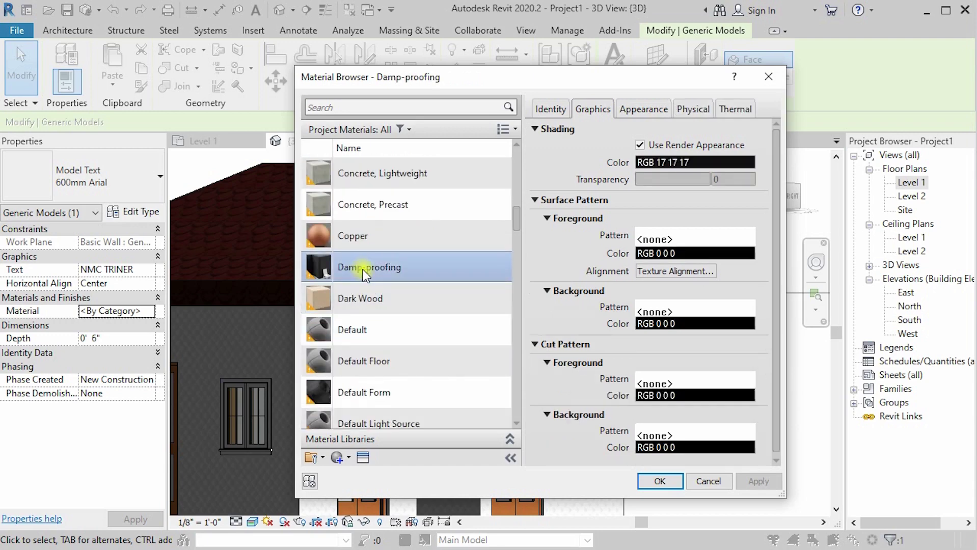
click(661, 479)
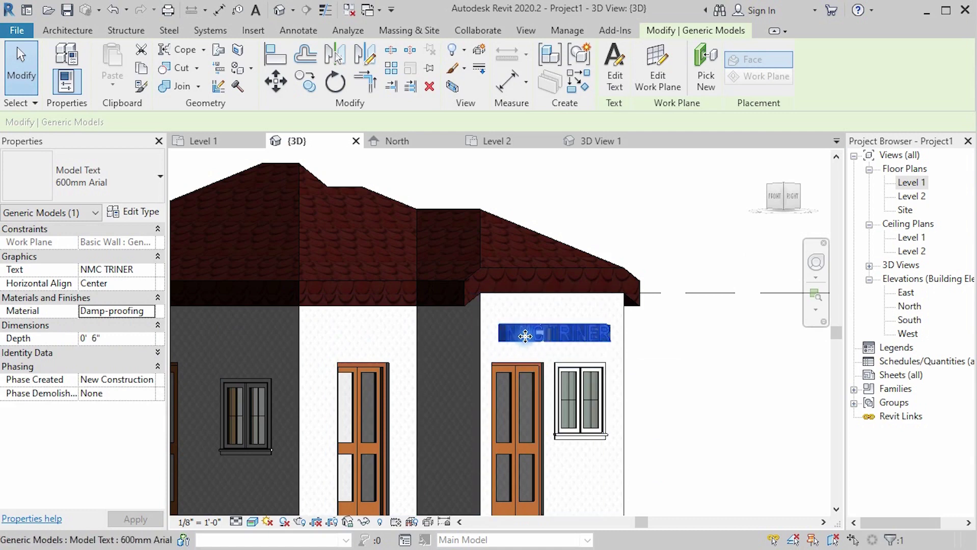
Change the NMC TRINER text depth from 6 inches to 0' 3" and apply it.
click(45, 340)
click(94, 338)
text(3)
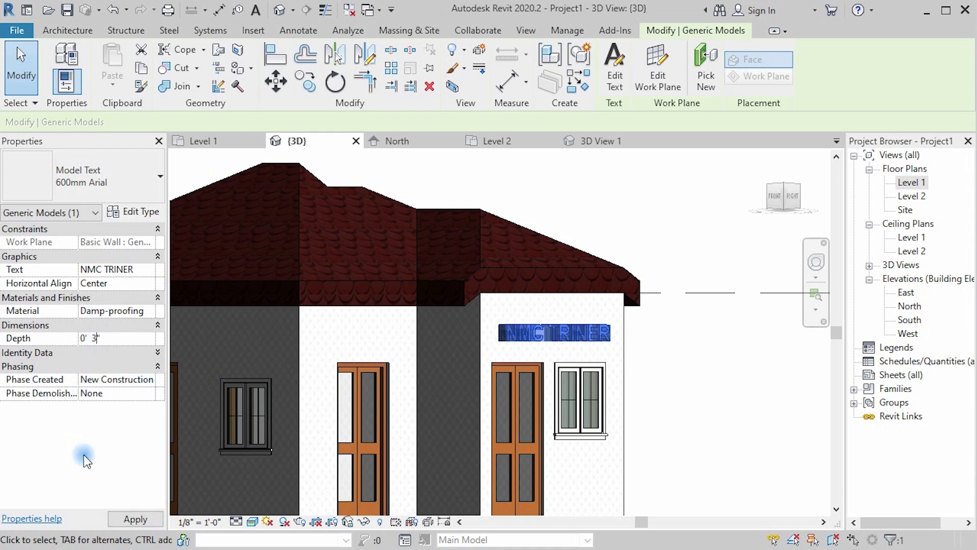
click(18, 366)
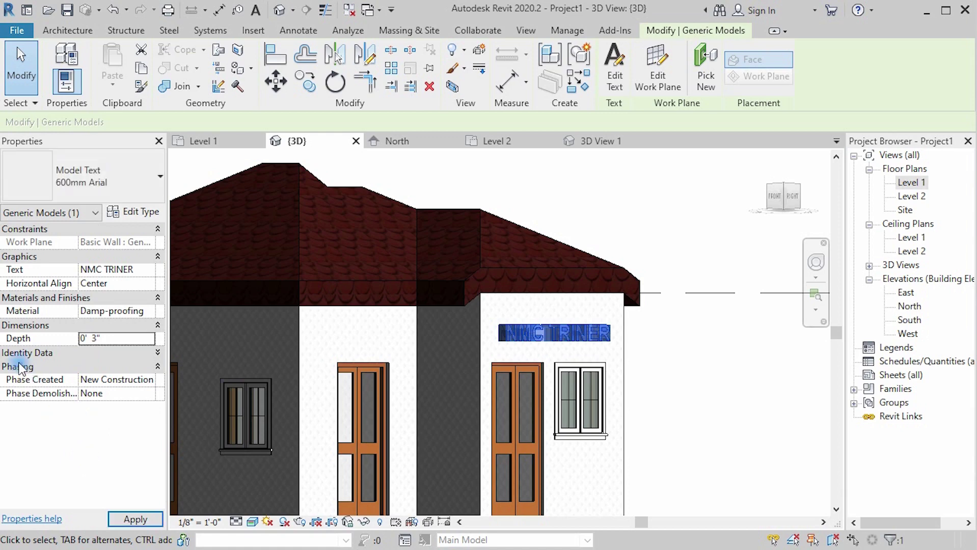
click(158, 352)
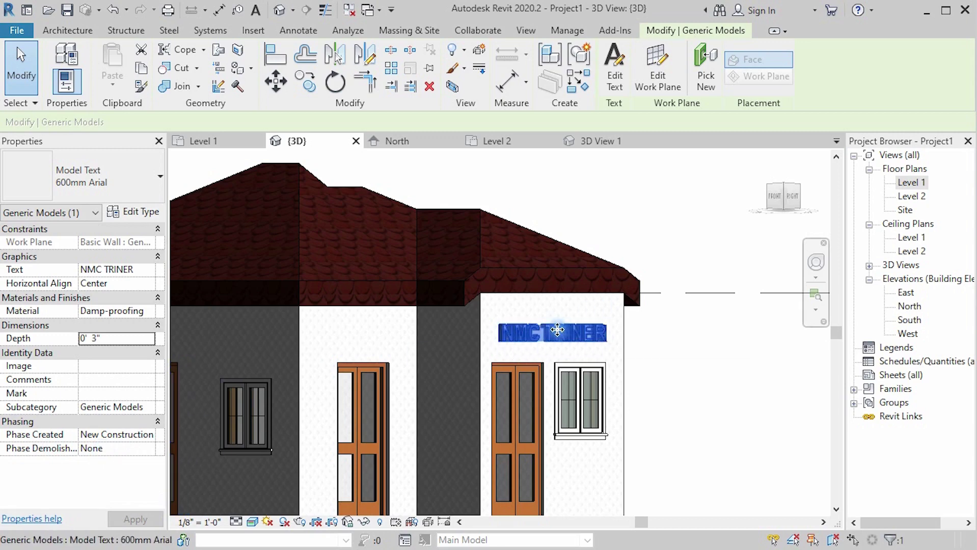
scroll(557, 330, up, 2)
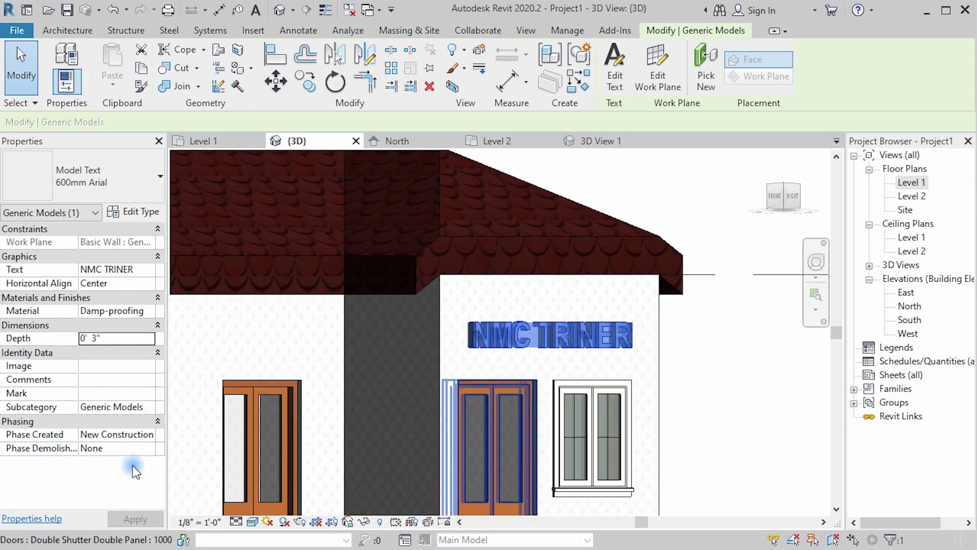
Deselect the text and view the house from the ViewCube's front-right corner.
click(726, 386)
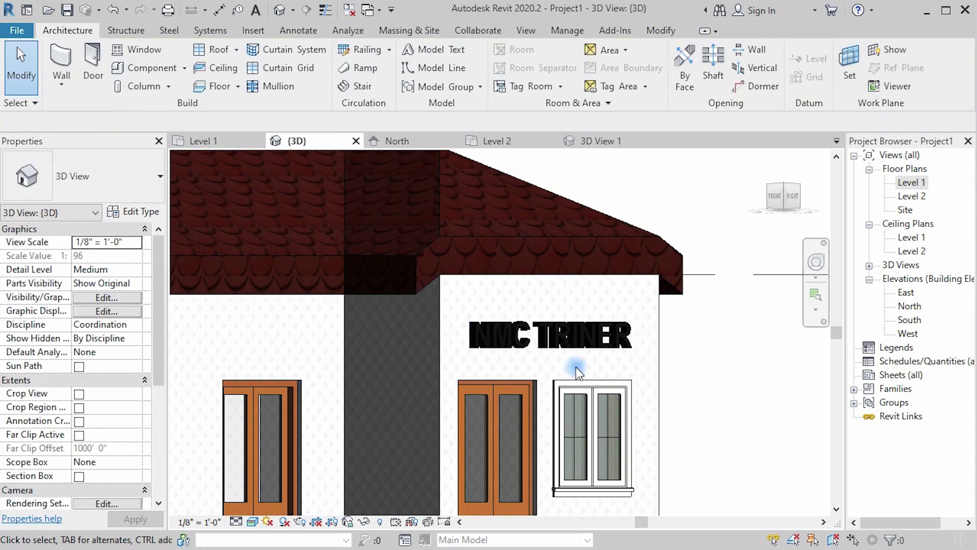
scroll(525, 352, up, 2)
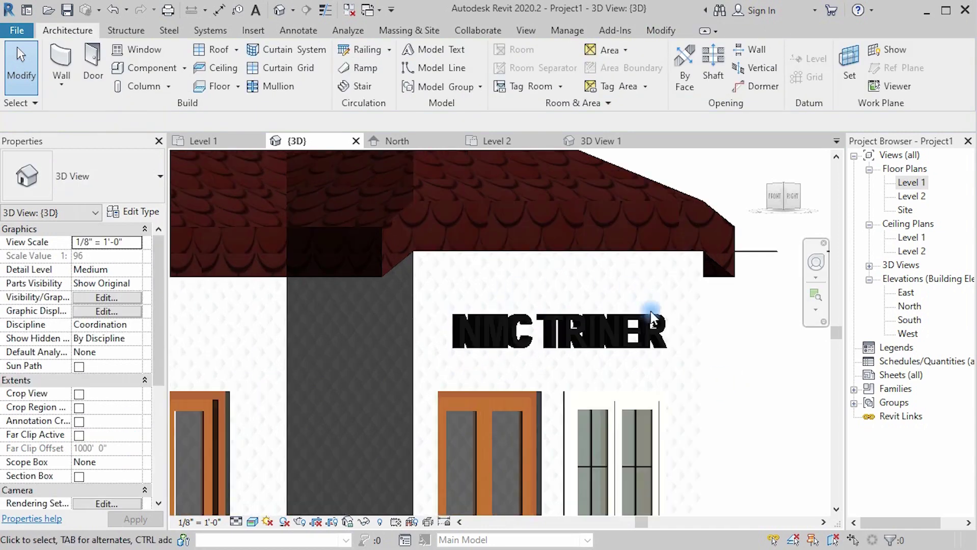
scroll(439, 349, up, 2)
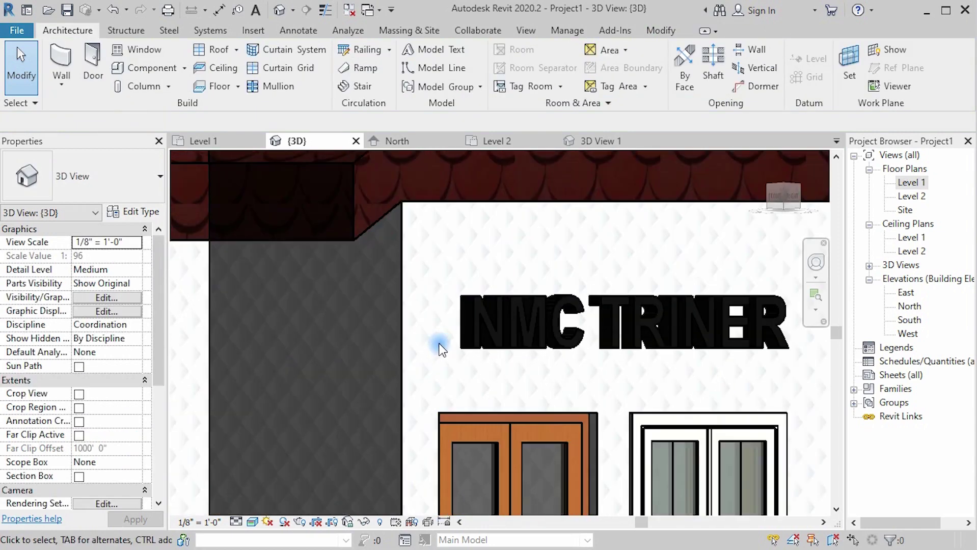
scroll(435, 335, down, 1)
scroll(438, 334, down, 4)
scroll(489, 331, down, 3)
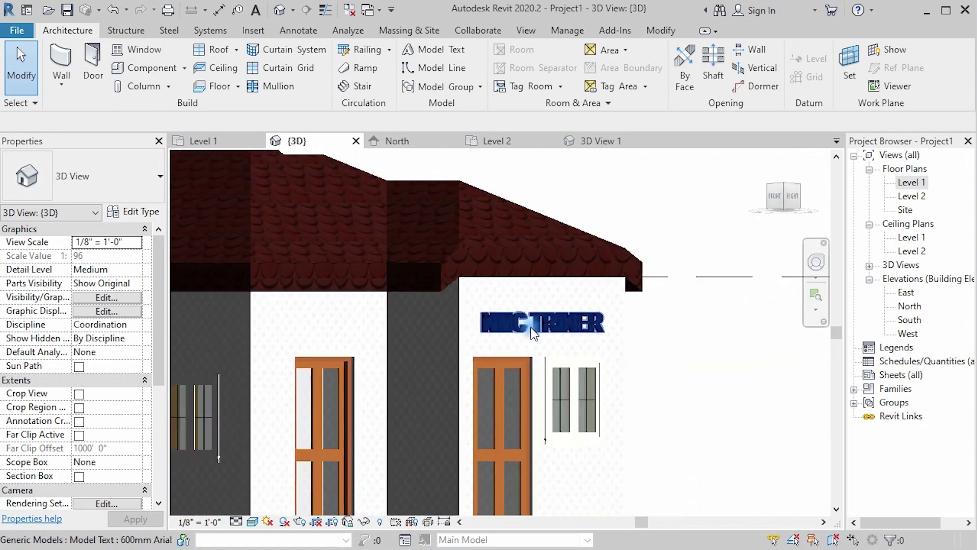
scroll(530, 334, down, 2)
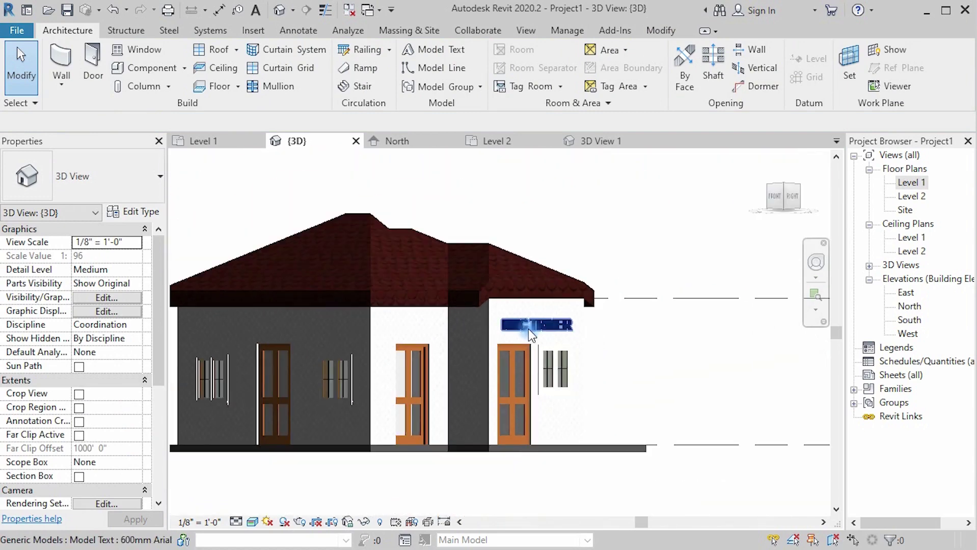
click(770, 193)
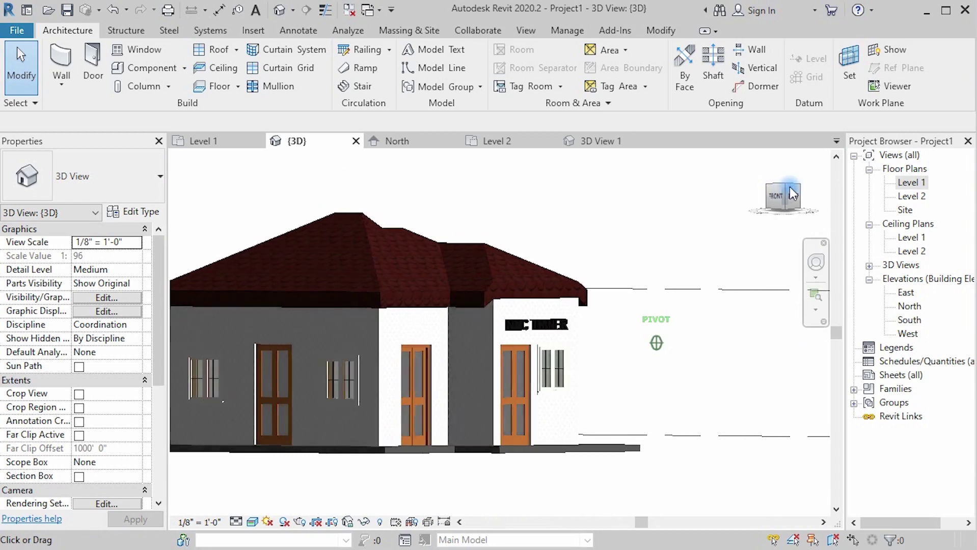
scroll(465, 334, up, 2)
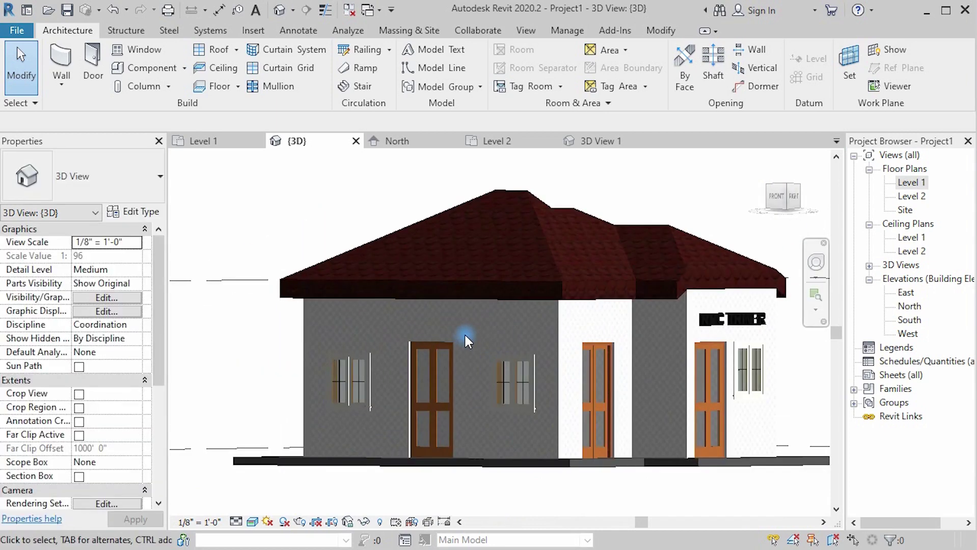
scroll(468, 402, up, 1)
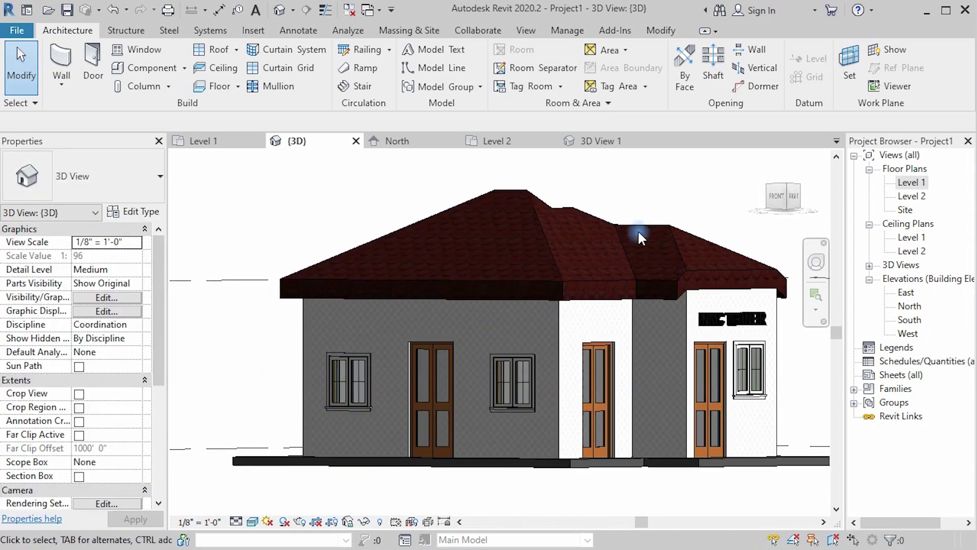
Set the work plane to the grey side wall face by picking it.
click(856, 79)
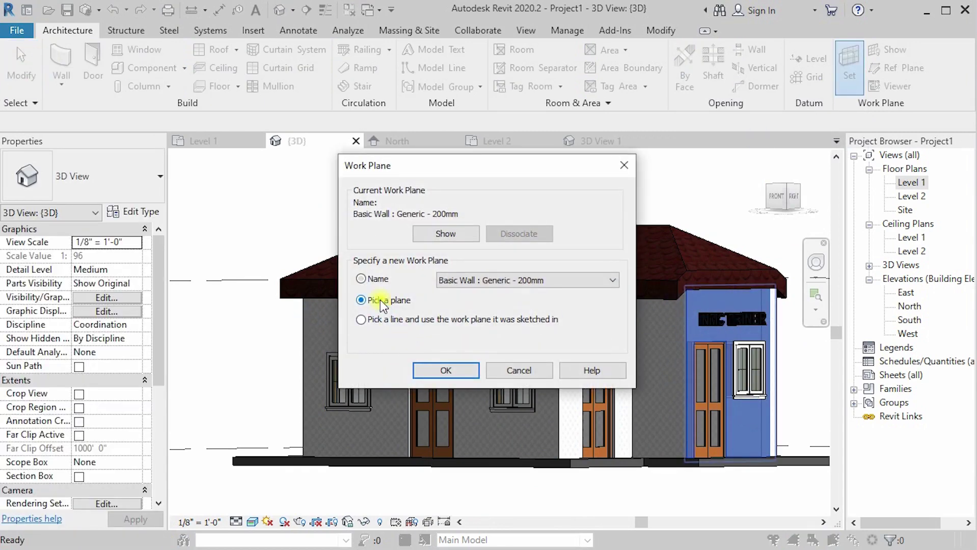
click(440, 381)
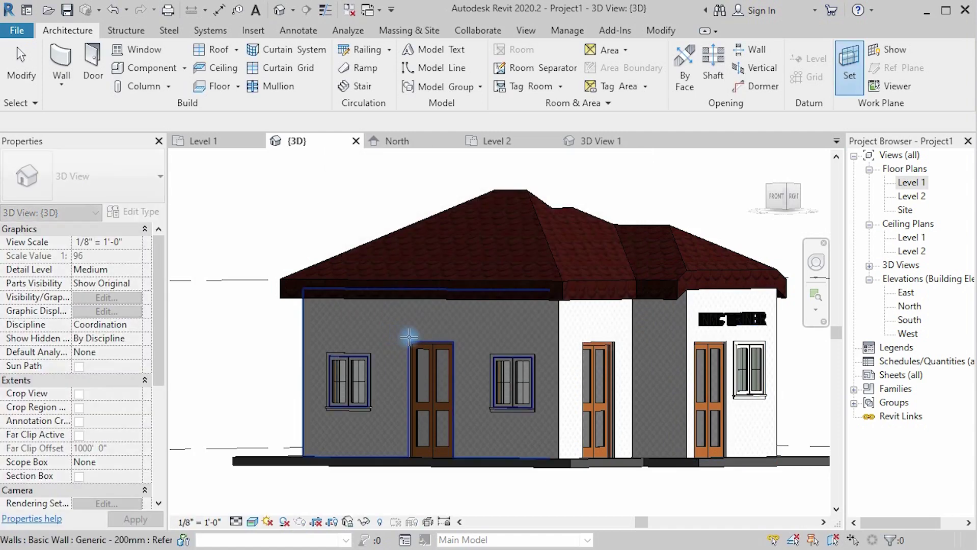
click(406, 332)
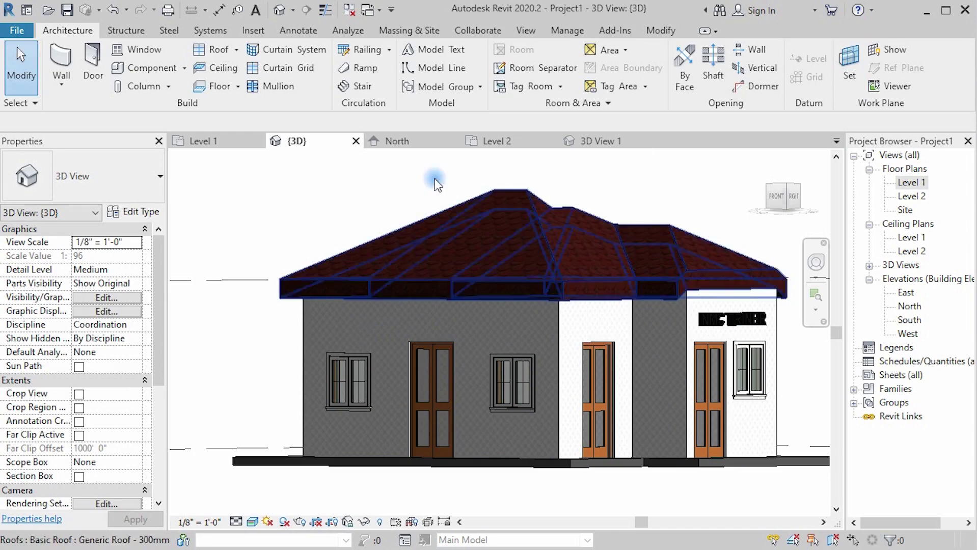
Place 3D model text 'NMC' on the grey side wall just above its door.
click(421, 51)
text(NMC)
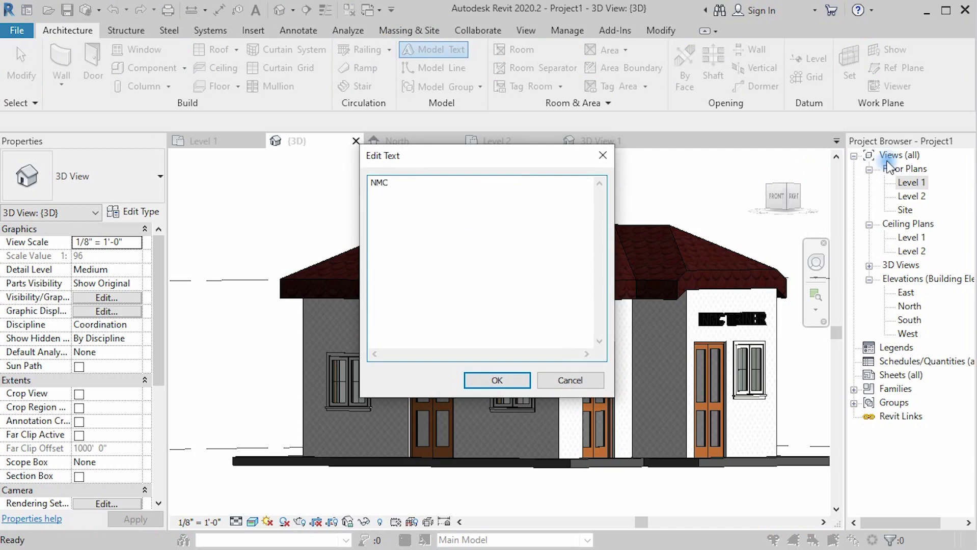
click(463, 385)
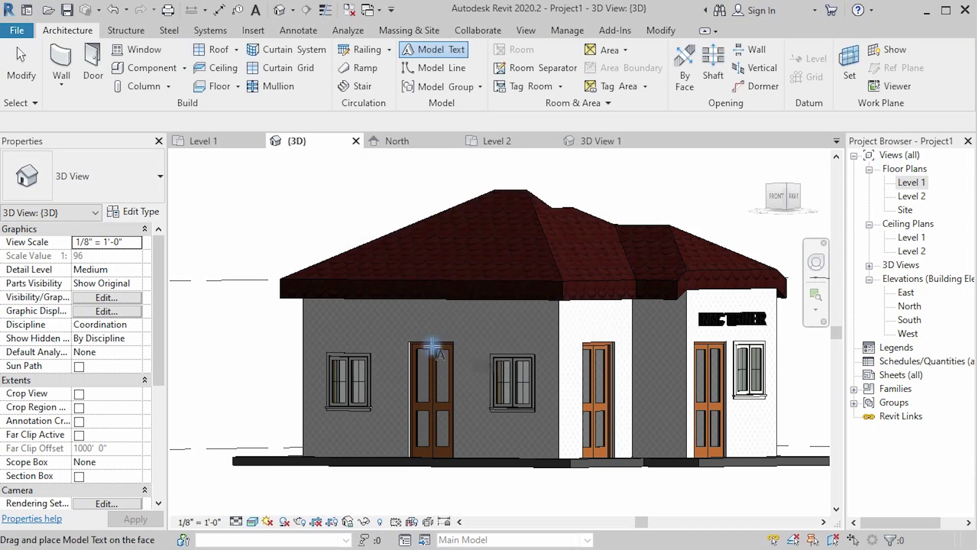
scroll(410, 323, up, 2)
scroll(410, 324, up, 1)
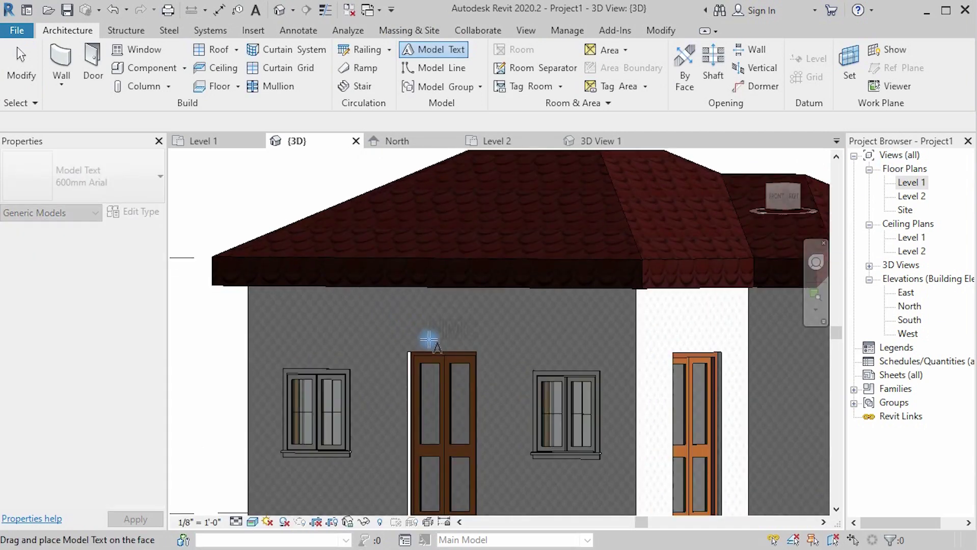
click(426, 337)
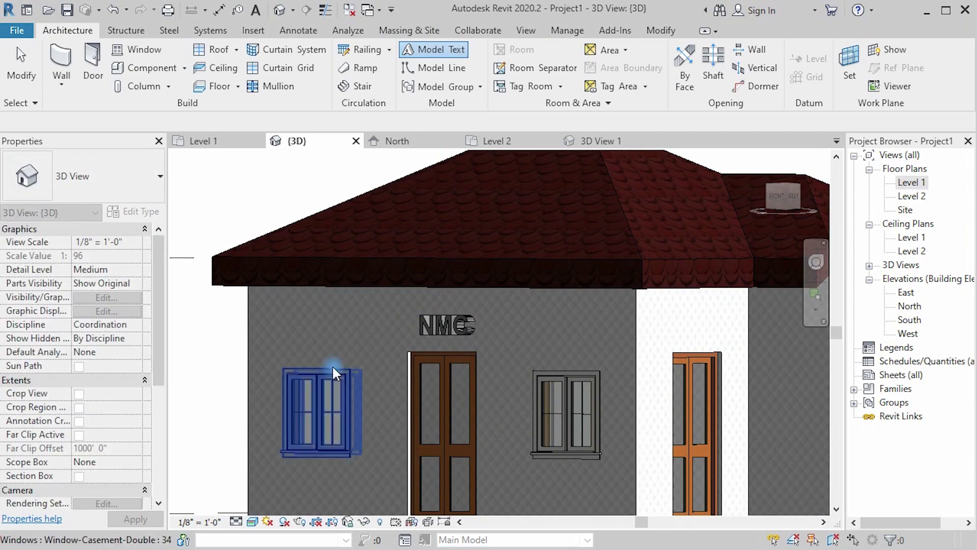
key(Escape)
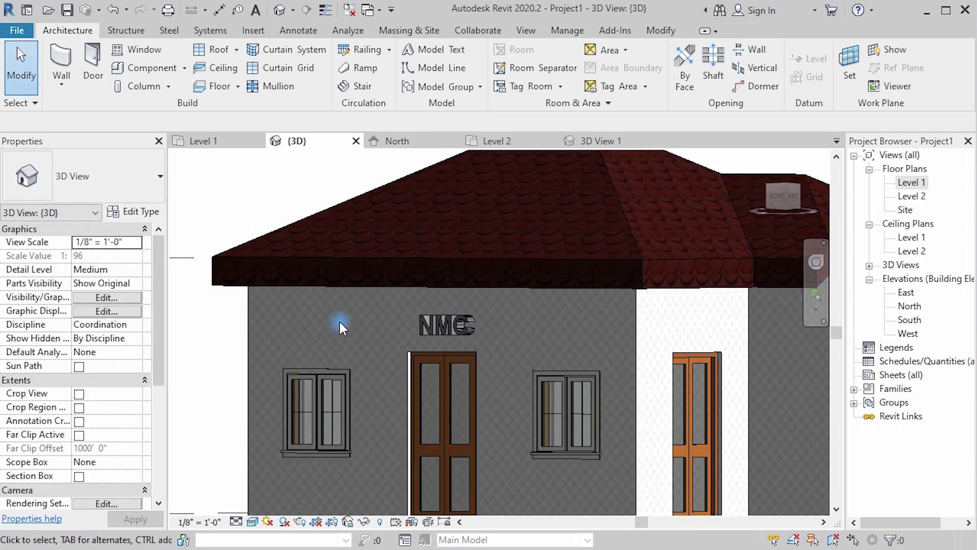
scroll(338, 320, down, 2)
scroll(273, 272, down, 1)
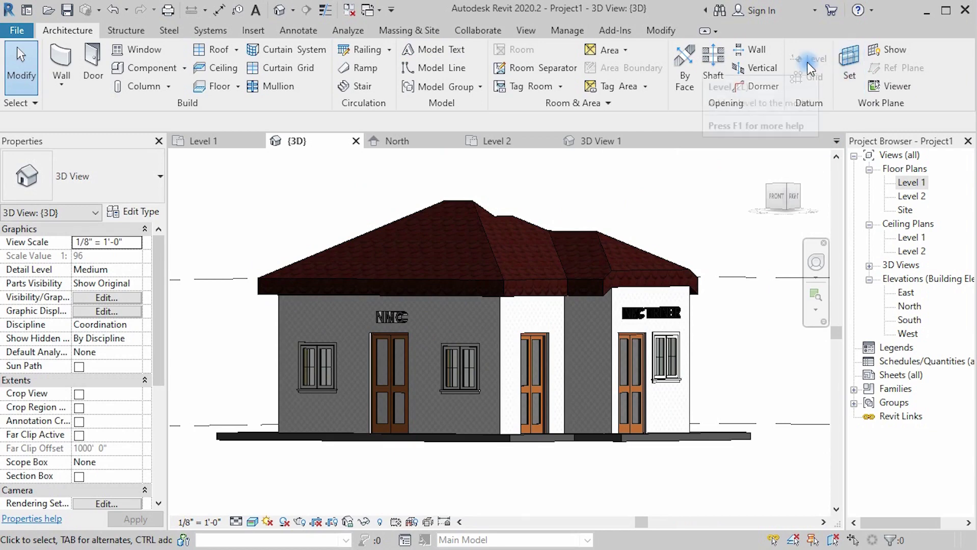